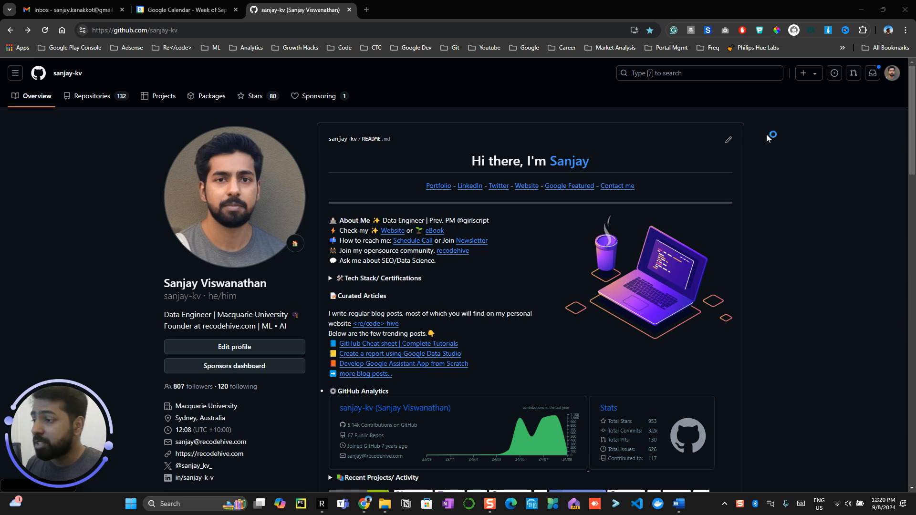
Step: Open the form for creating a new repository
left_click(821, 76)
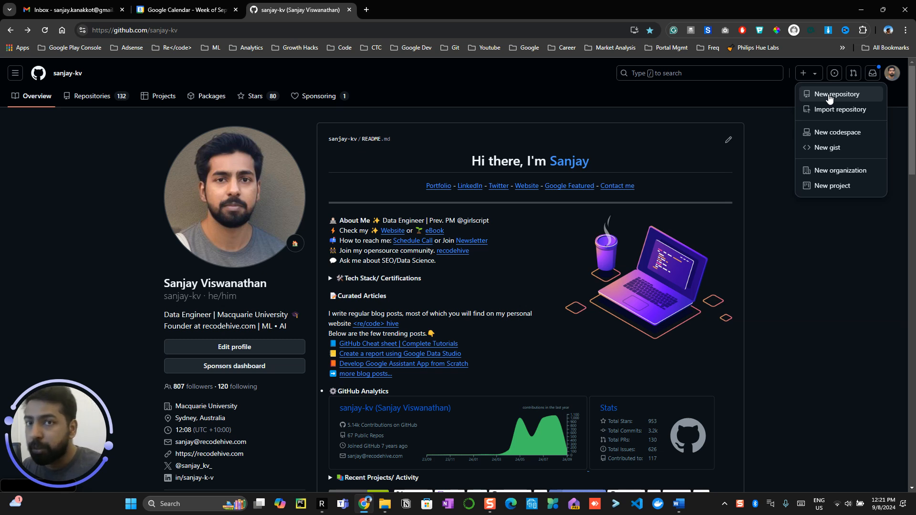
left_click(776, 144)
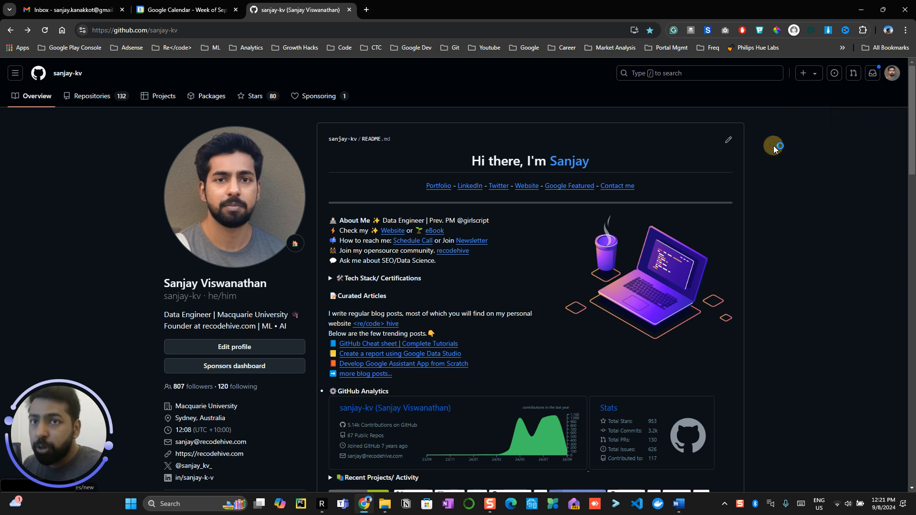
left_click(816, 80)
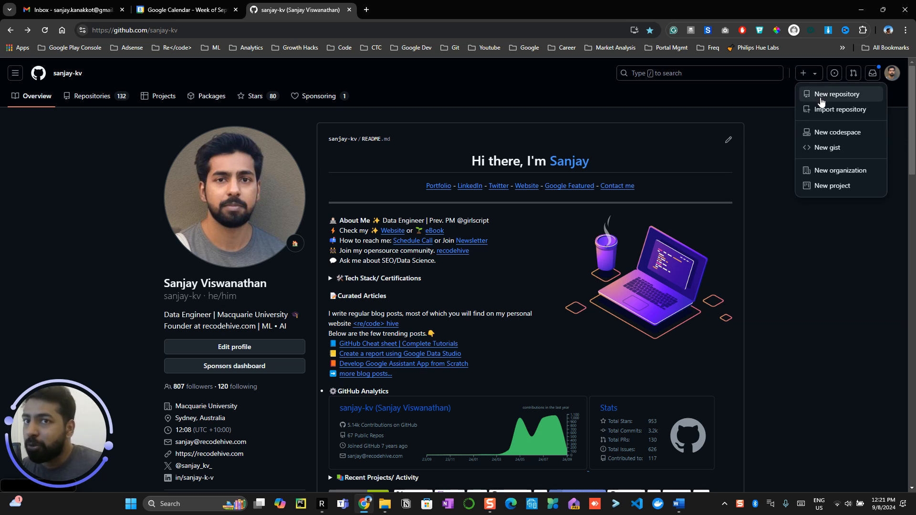
left_click(821, 95)
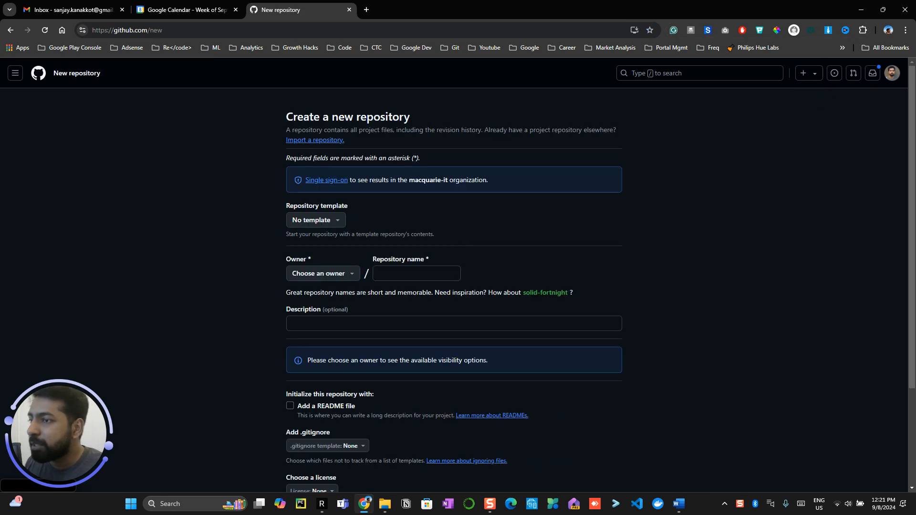
Step: Choose the personal account as the owner of the new repository
left_click(332, 280)
scroll(353, 377, "down", 5)
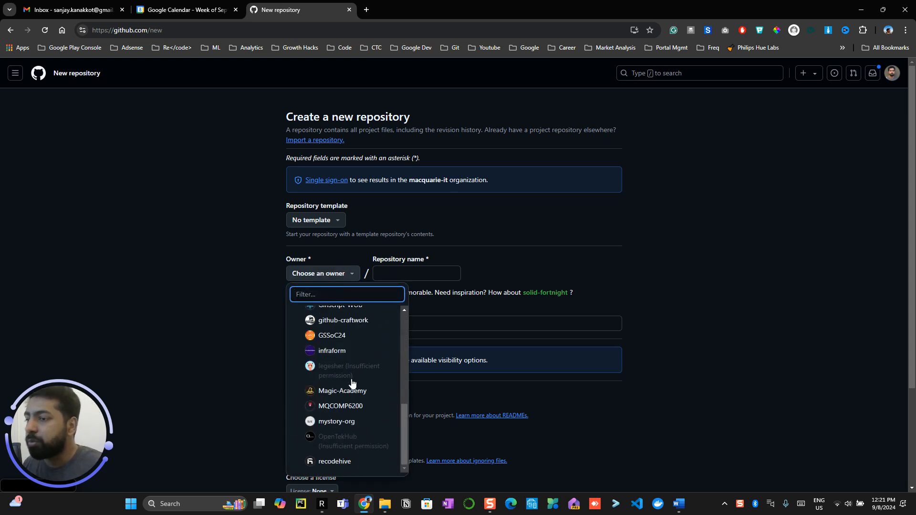
scroll(356, 405, "down", 3)
scroll(241, 358, "up", 3)
scroll(343, 326, "up", 5)
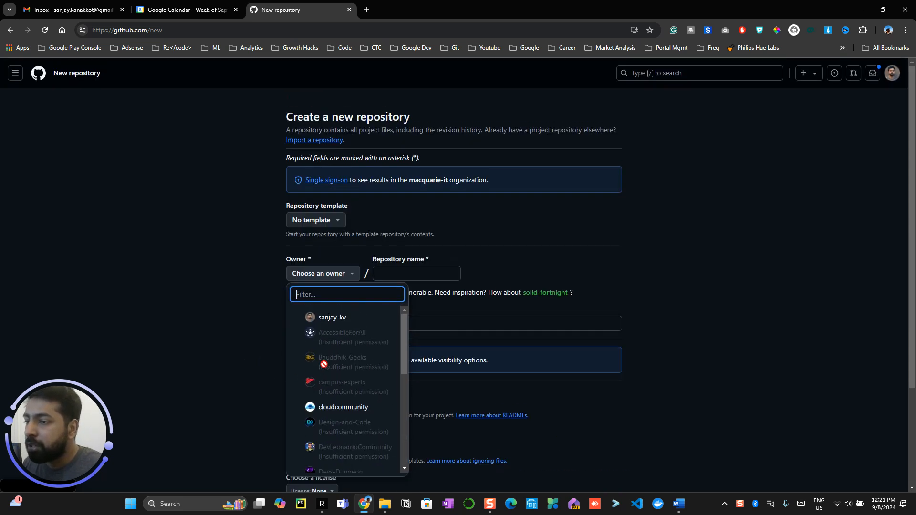
left_click(346, 318)
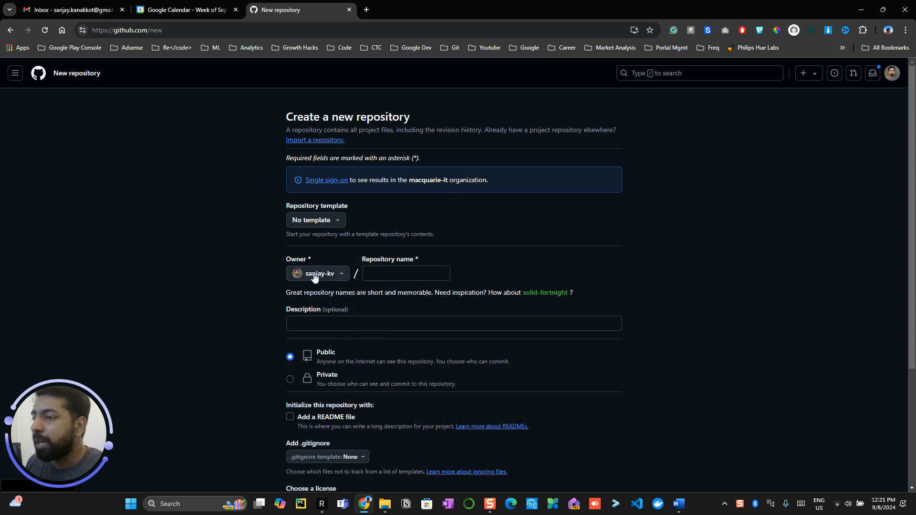
Step: Name the repository "demo" and describe it as "Scrapping News from the websites."
left_click(391, 277)
type("demo")
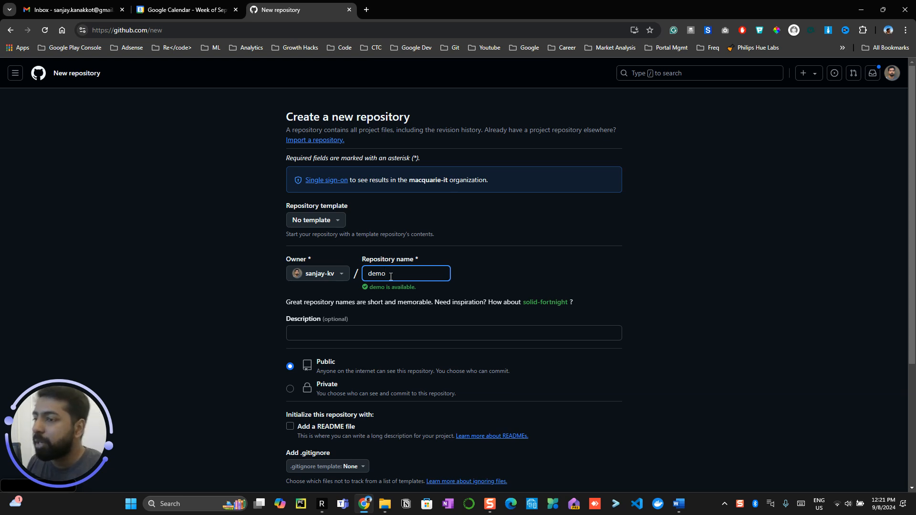
left_click(330, 334)
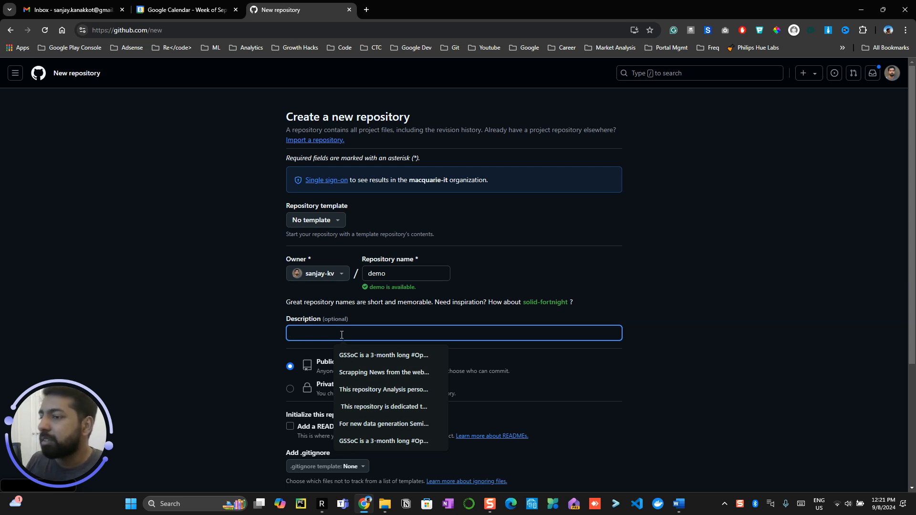
left_click(358, 372)
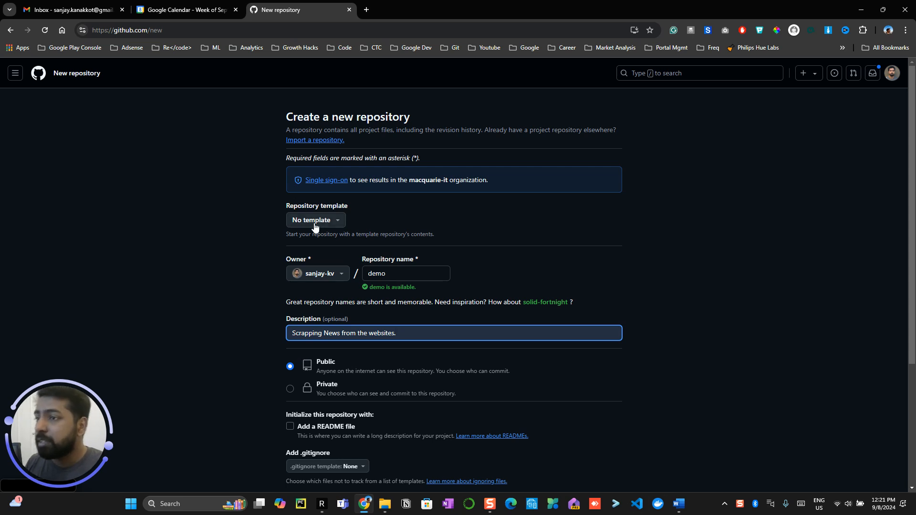
scroll(326, 294, "down", 2)
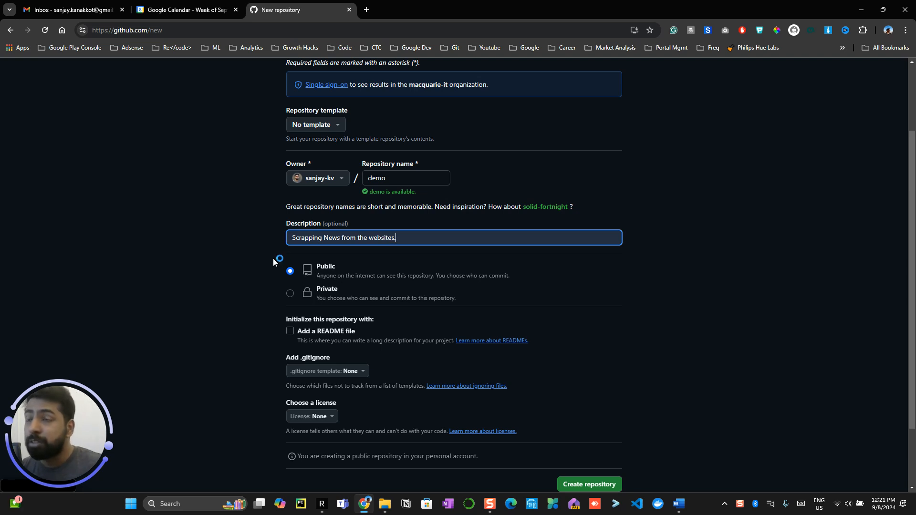
Step: Look at the personal GitHub profile page in a separate browser tab and return to the new repository form
left_click(369, 6)
type("h")
key("BackSpace")
key("BackSpace")
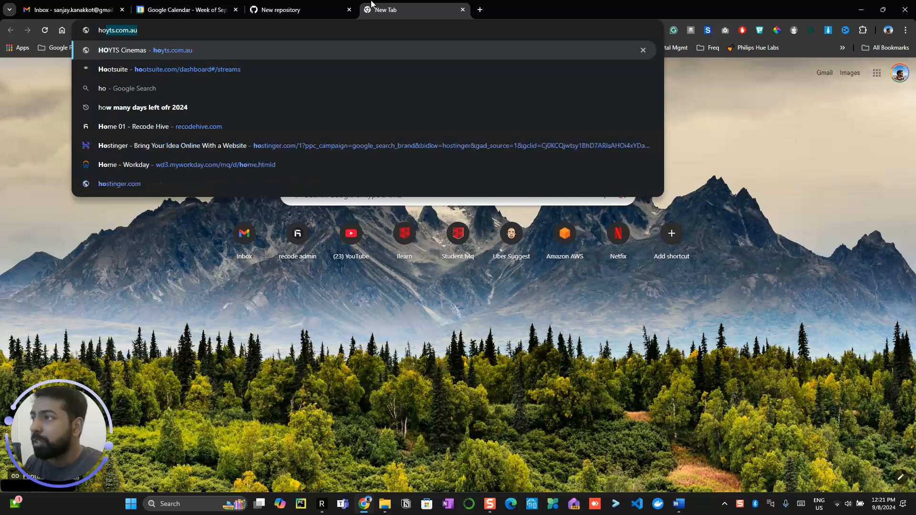
type("g")
key("BackSpace")
type("ithub.com/d")
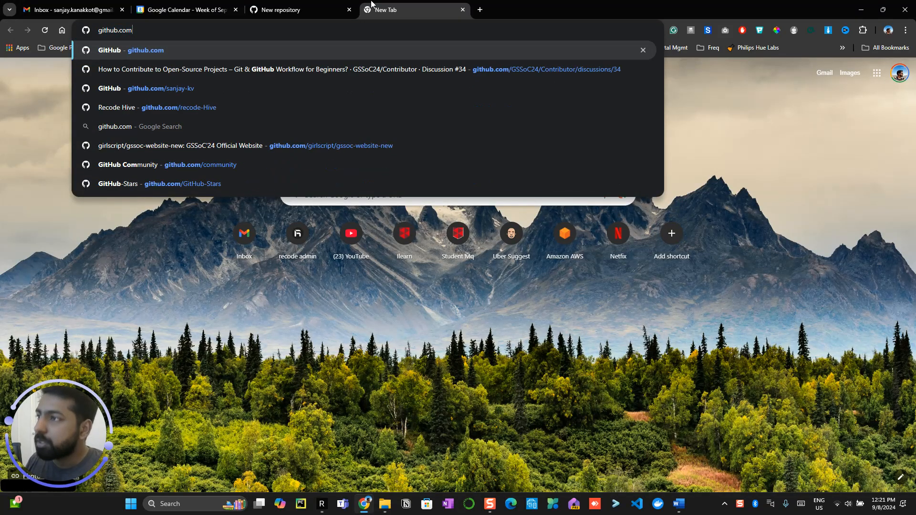
key("BackSpace")
key("BackSpace")
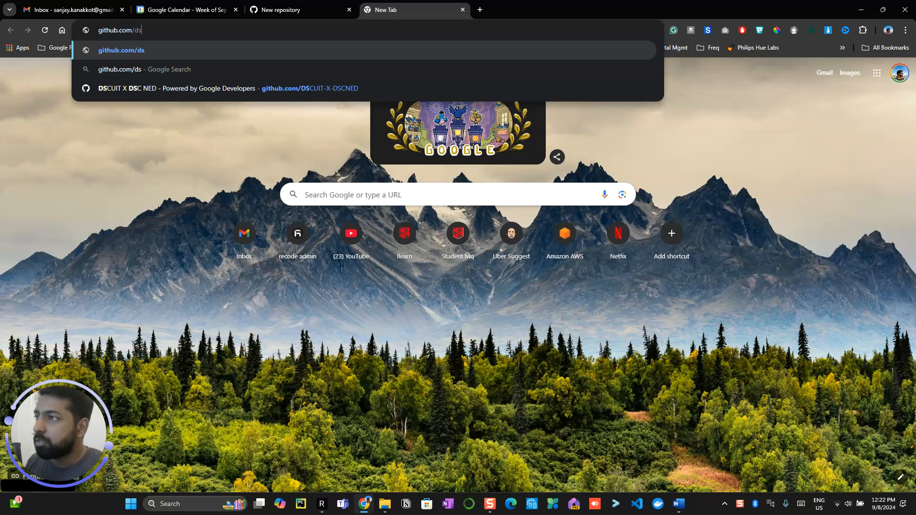
type("sa")
key("Return")
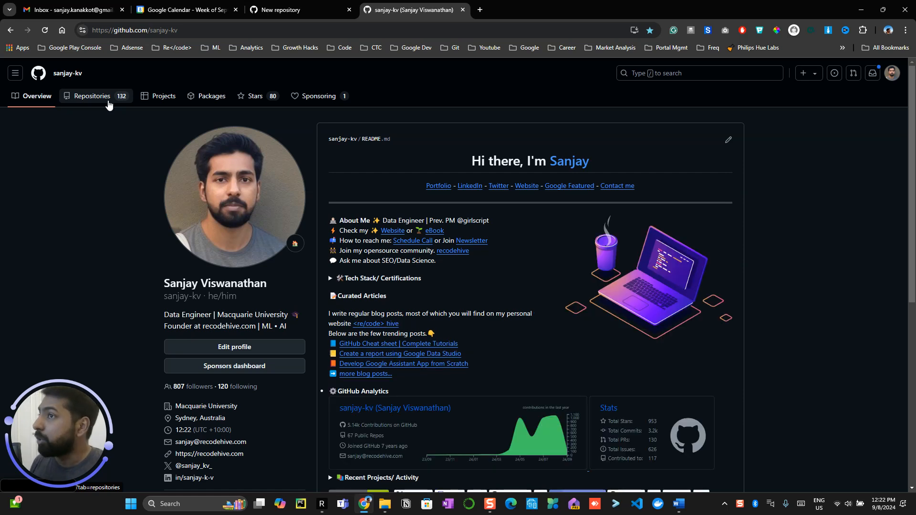
left_click(121, 92)
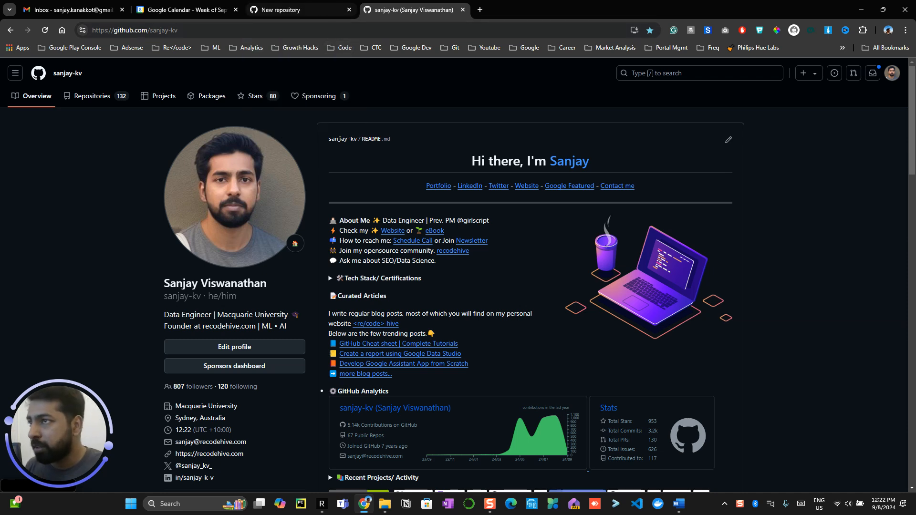
left_click(327, 8)
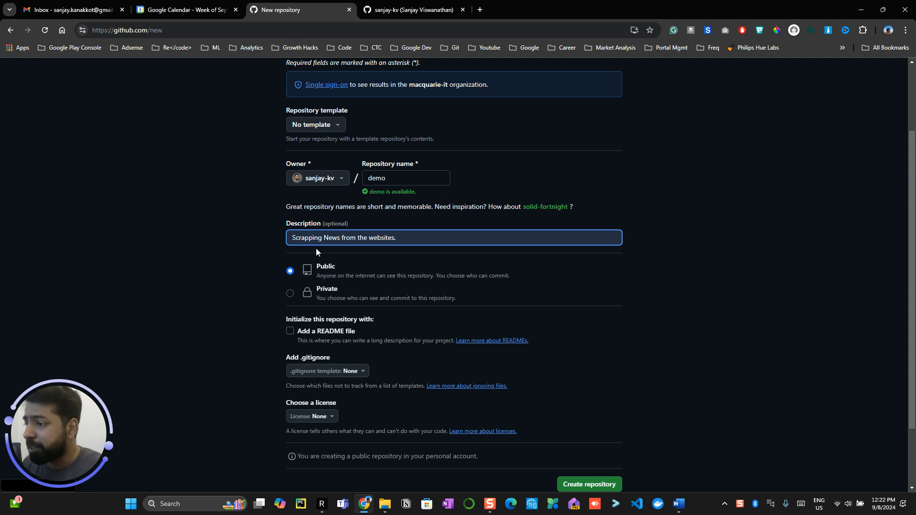
Step: Initialize the repository with a README file and check the available repository templates, keeping No template
left_click(292, 335)
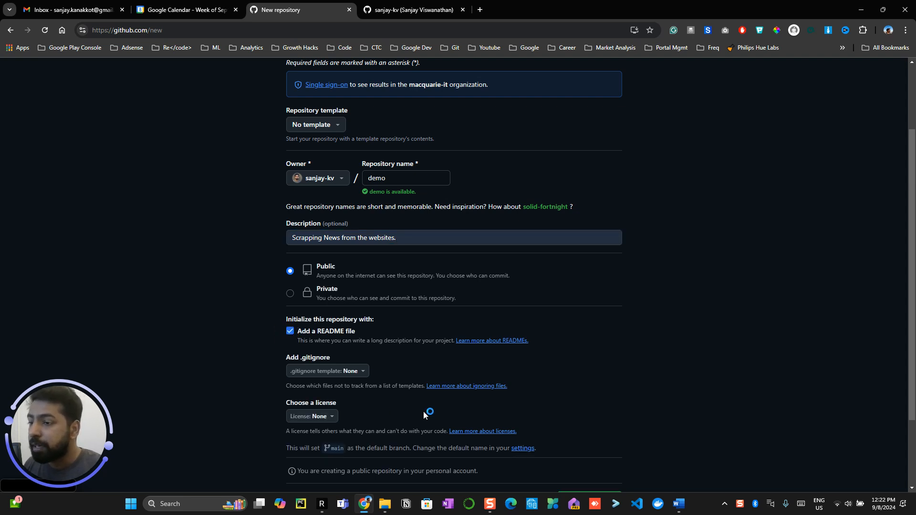
scroll(477, 381, "down", 2)
scroll(430, 429, "up", 3)
scroll(334, 334, "down", 2)
scroll(319, 297, "up", 3)
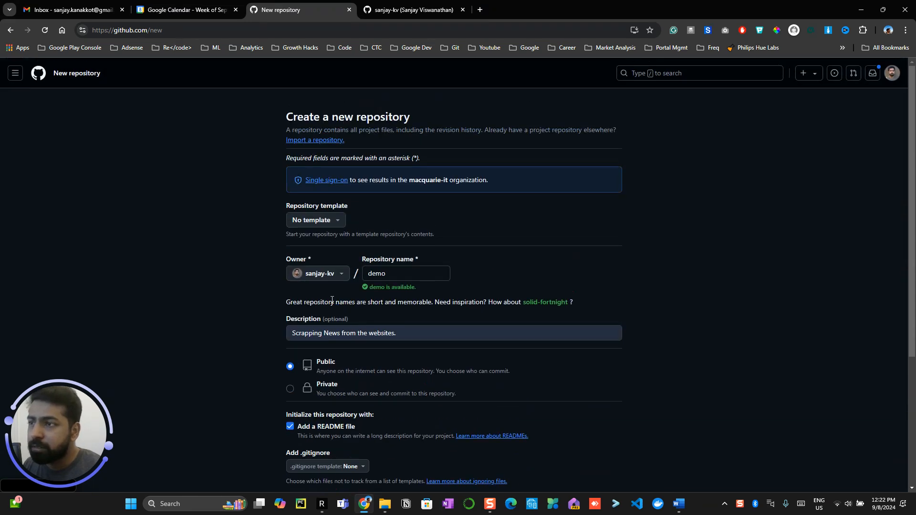
left_click(339, 227)
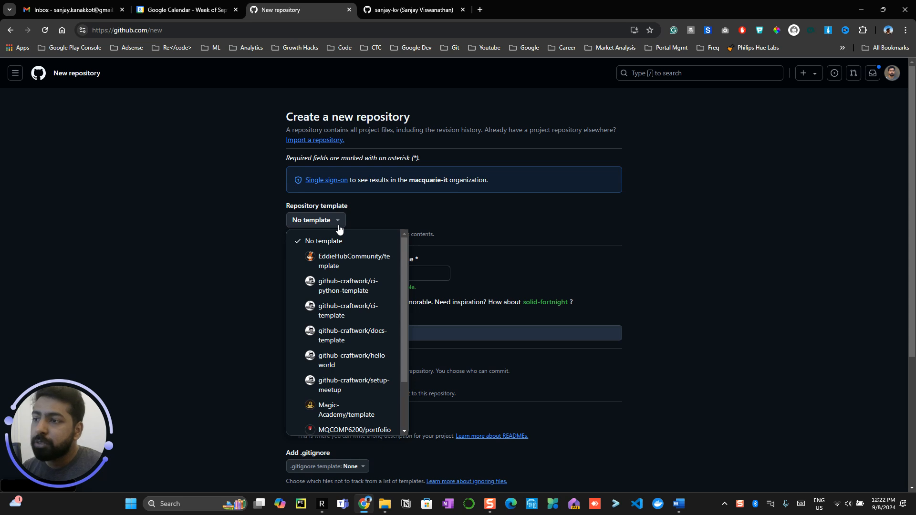
left_click(376, 219)
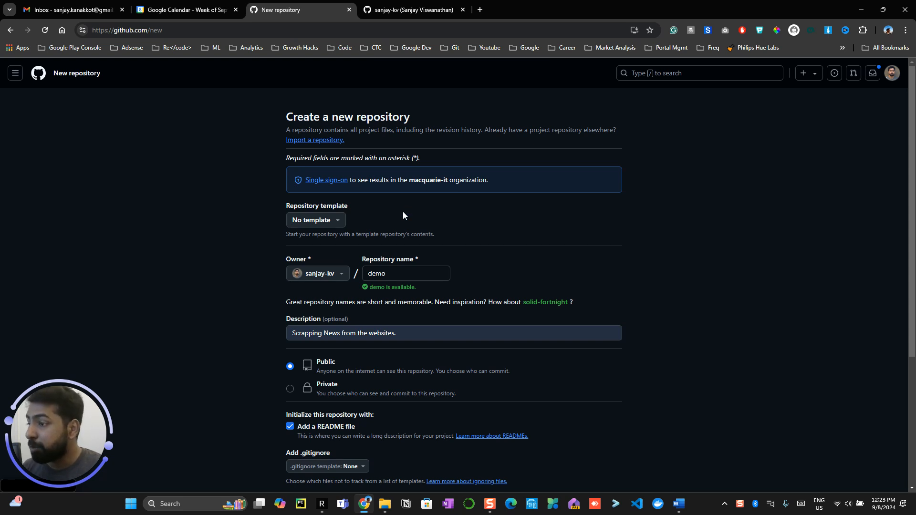
Step: Try the ExtJs .gitignore template and reset the .gitignore selection to None
scroll(404, 213, "down", 4)
left_click(349, 281)
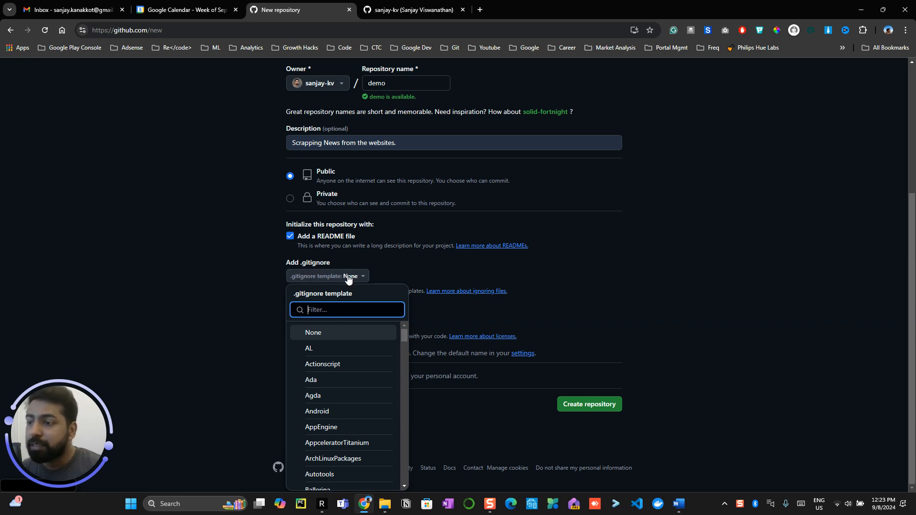
scroll(377, 413, "down", 2)
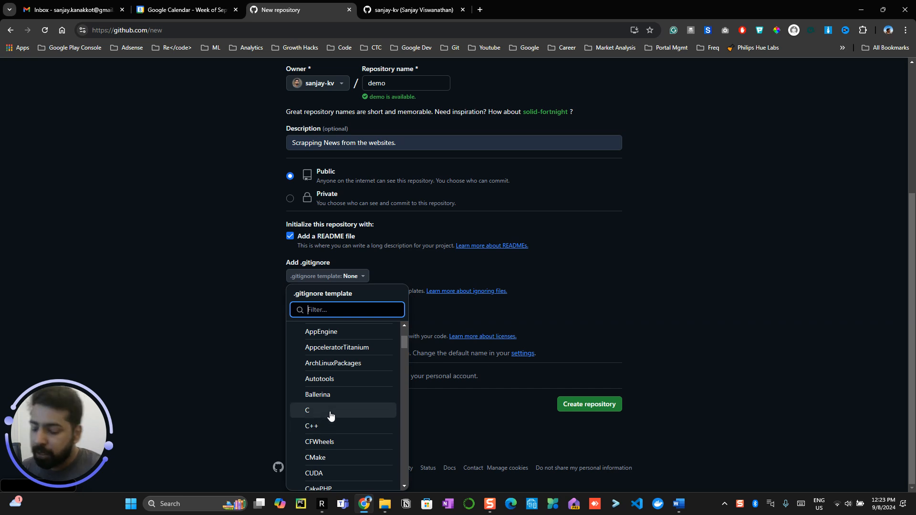
type("jso")
key("BackSpace")
key("BackSpace")
key("BackSpace")
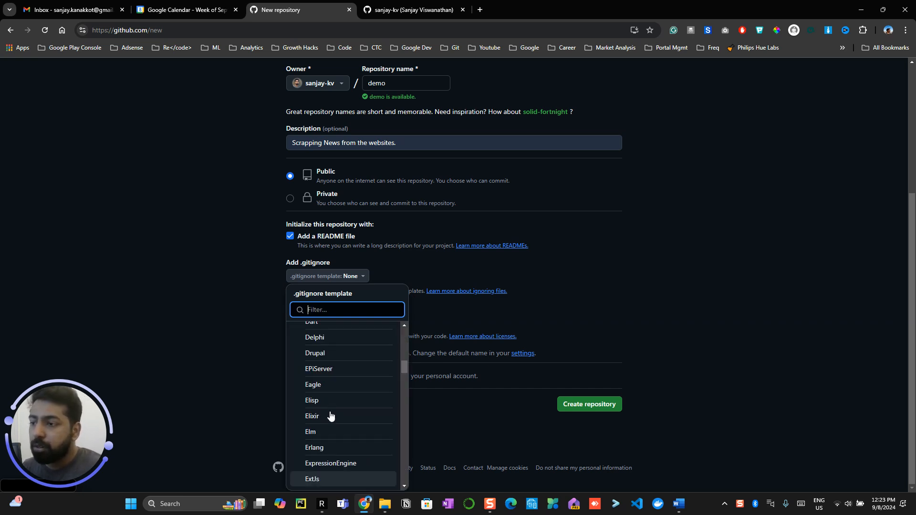
scroll(369, 434, "down", 2)
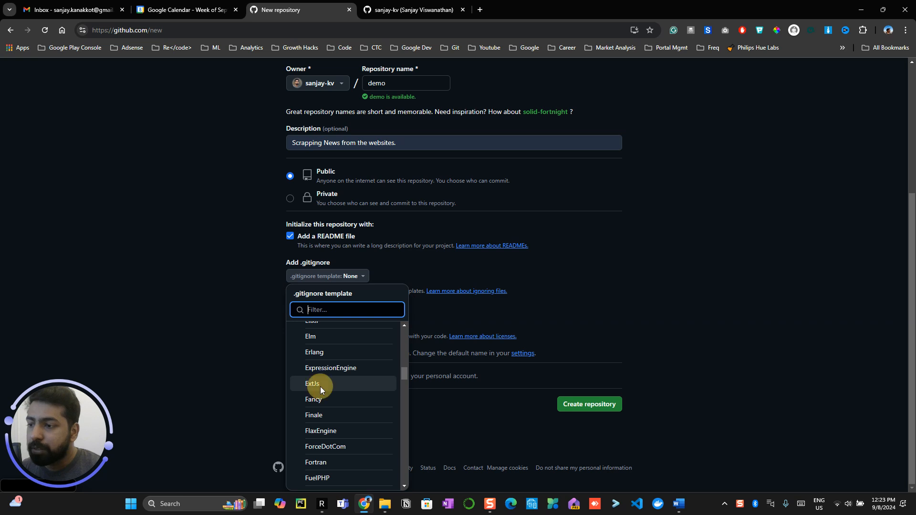
left_click(321, 380)
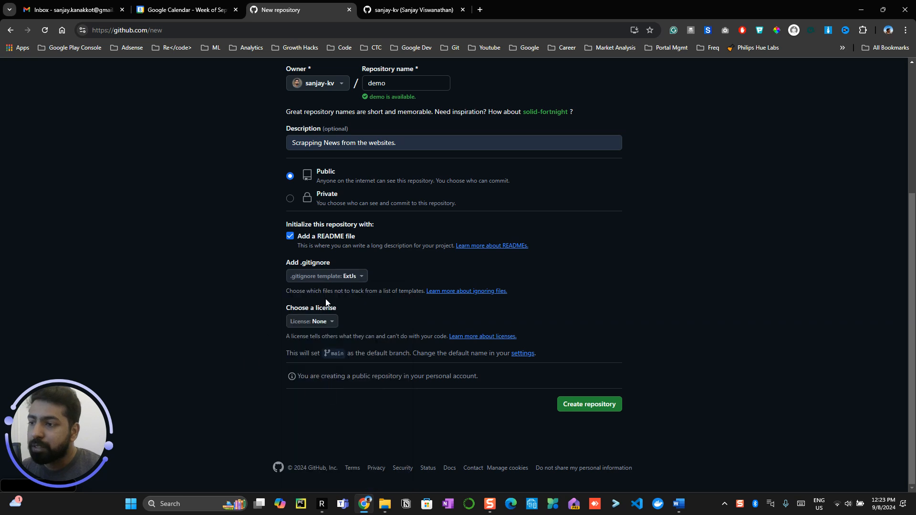
left_click(338, 277)
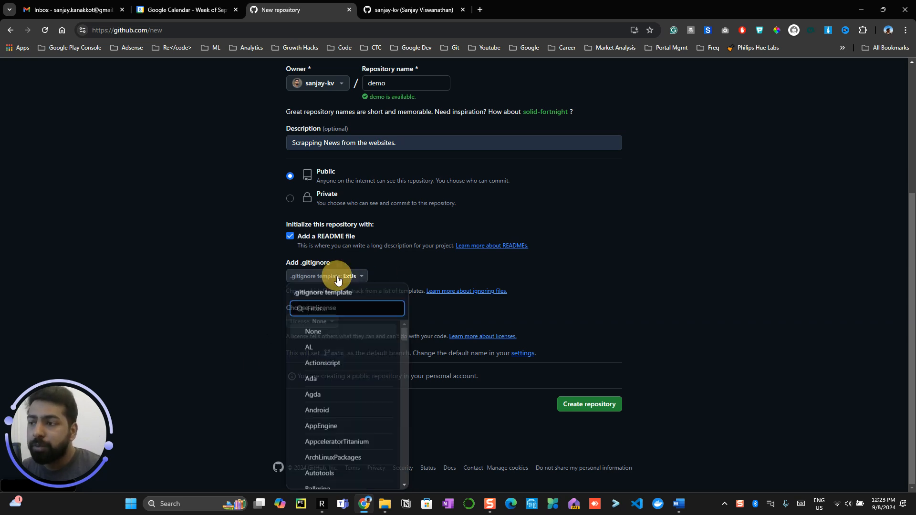
left_click(335, 334)
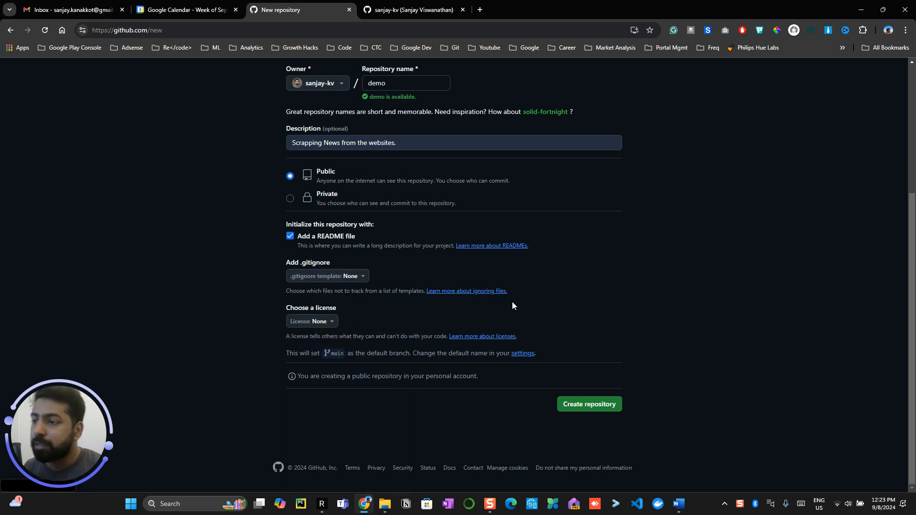
Step: Review the license options, keep the license as None, and create the public repository
left_click(327, 321)
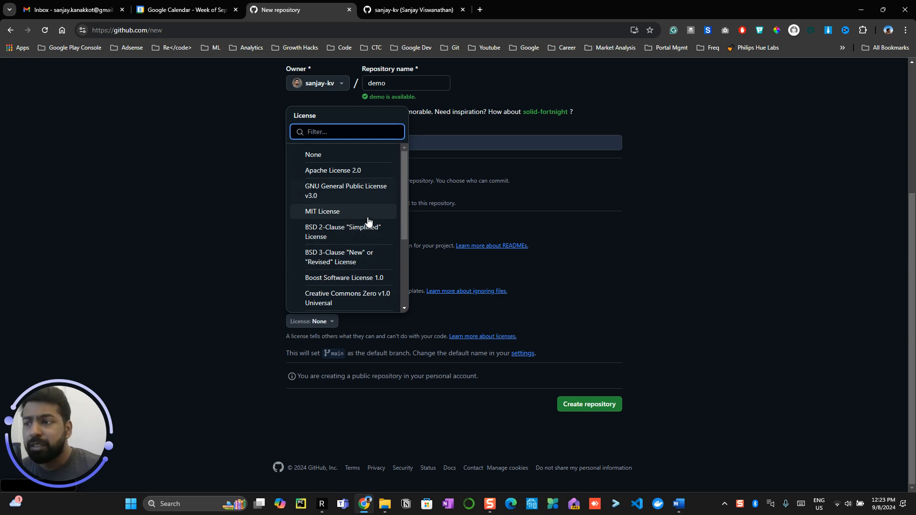
scroll(368, 246, "down", 2)
scroll(362, 260, "up", 2)
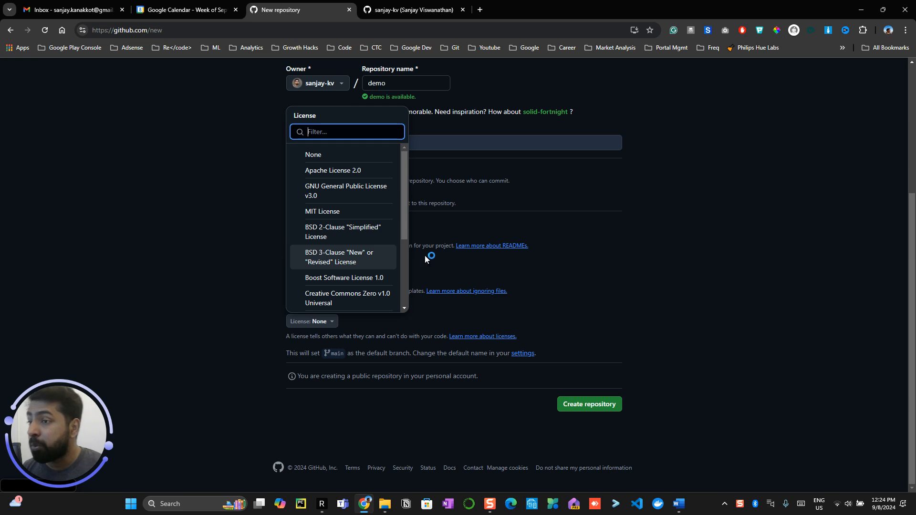
left_click(350, 159)
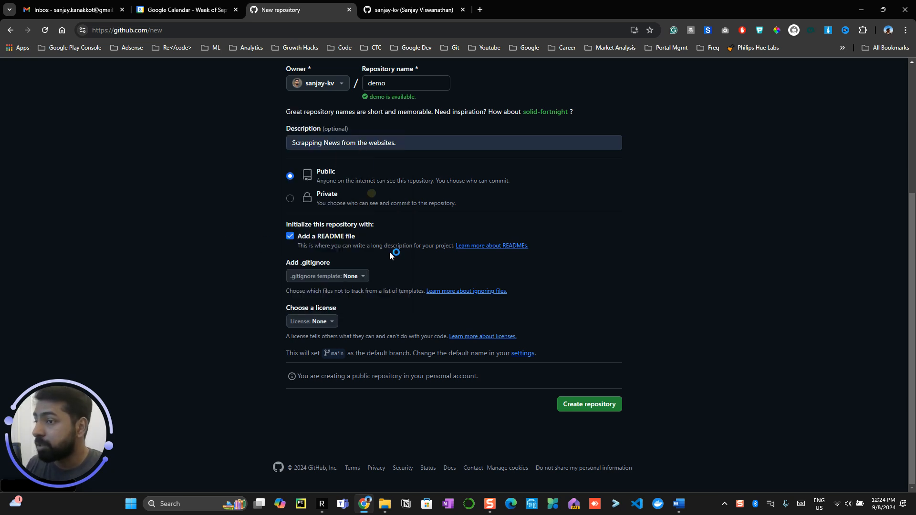
left_click(593, 415)
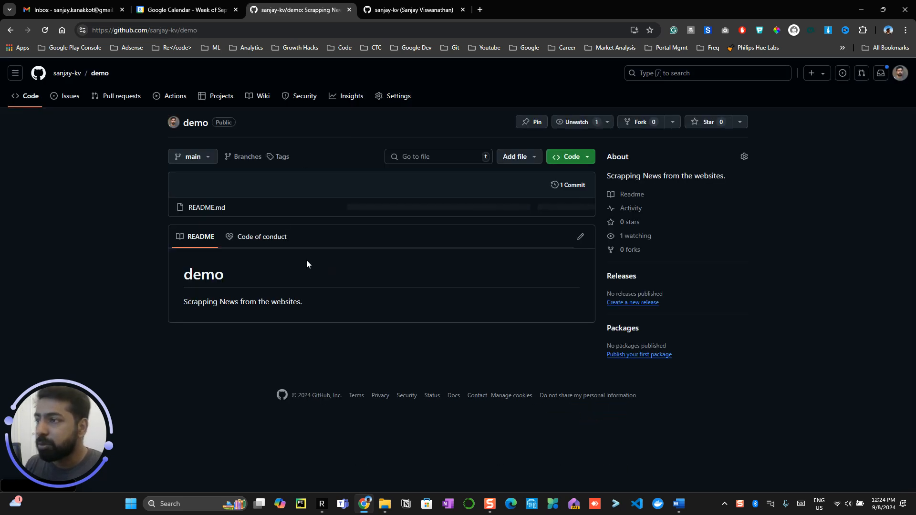
Step: Copy the demo repository's address and open it in the Education Chrome profile
left_click(246, 30)
key("ctrl+c")
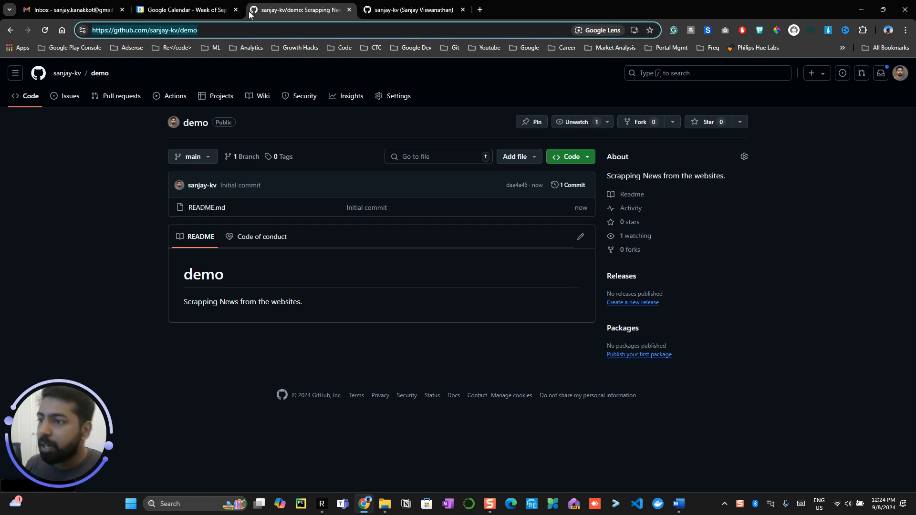
left_click(364, 505)
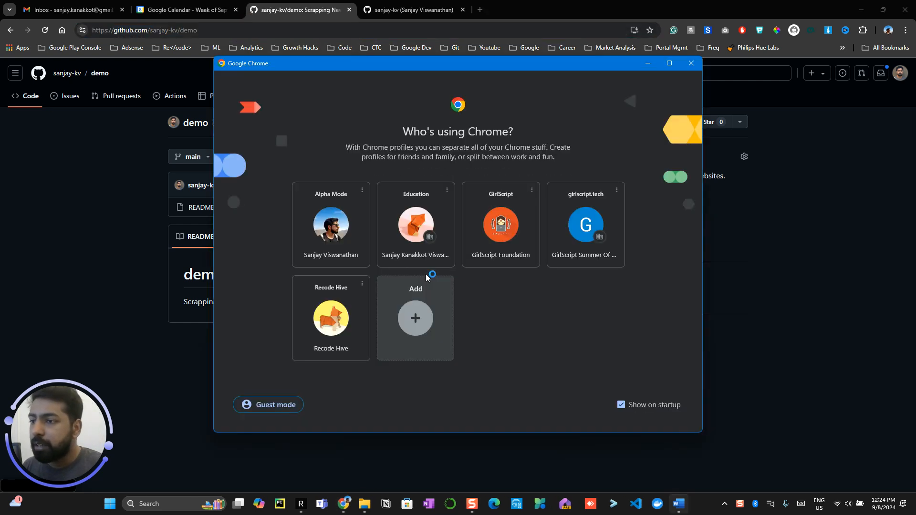
left_click(416, 244)
key("ctrl+v")
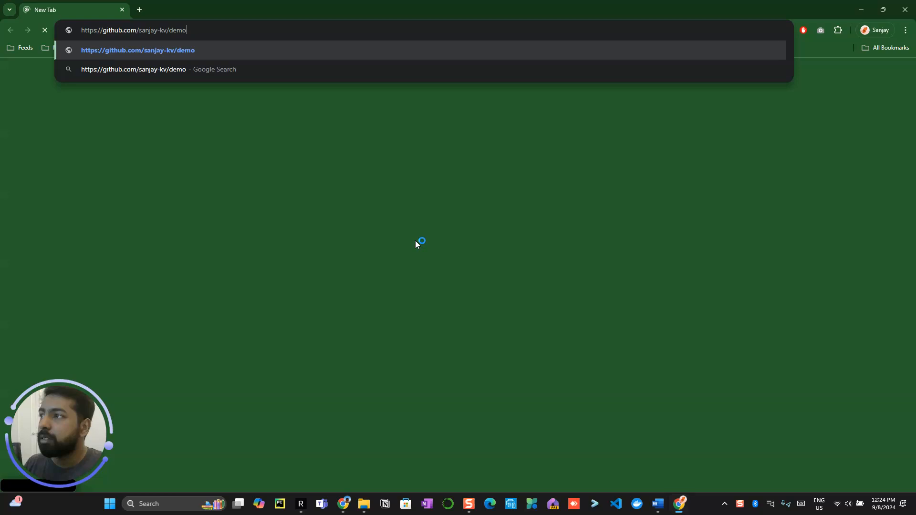
key("Return")
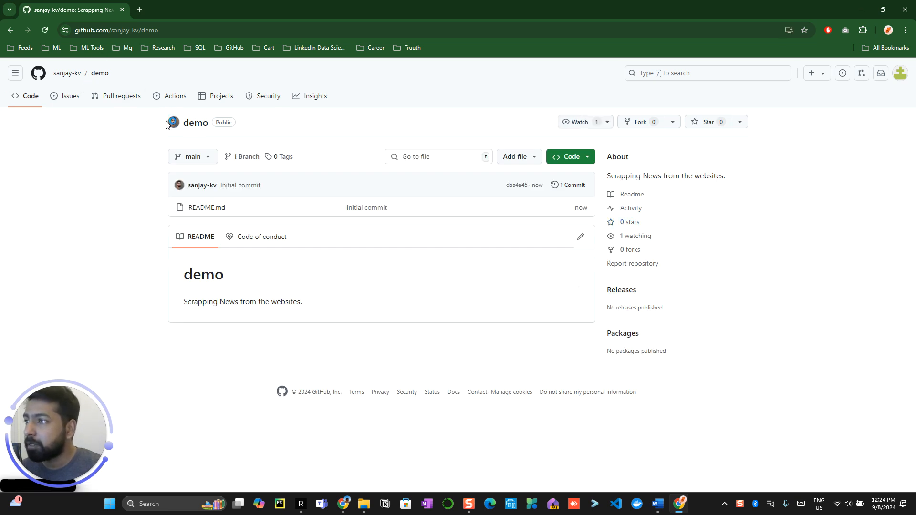
Step: Check the demo repository's branch list and star the repository from the second account
left_click(202, 160)
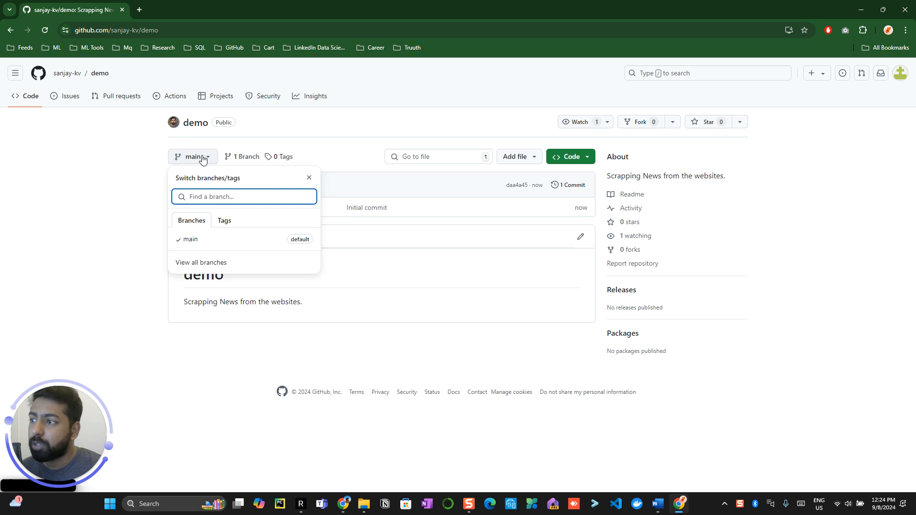
left_click(203, 160)
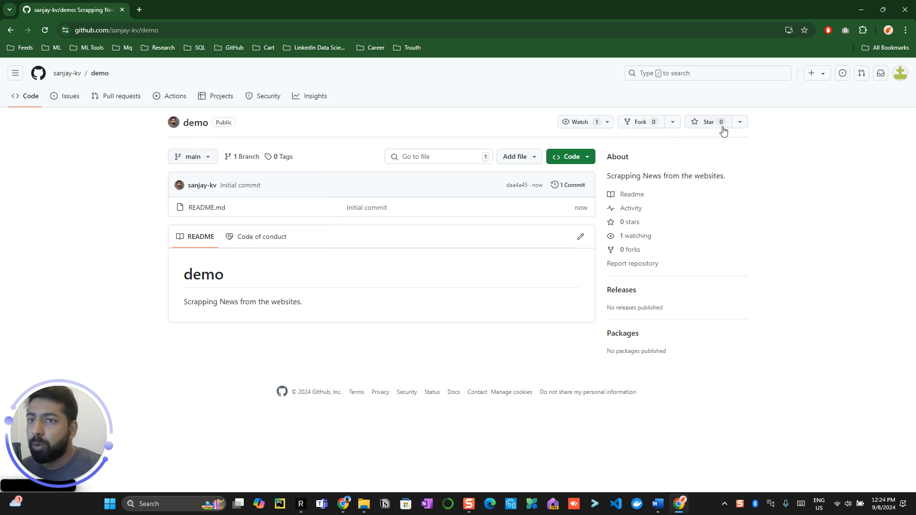
left_click(702, 125)
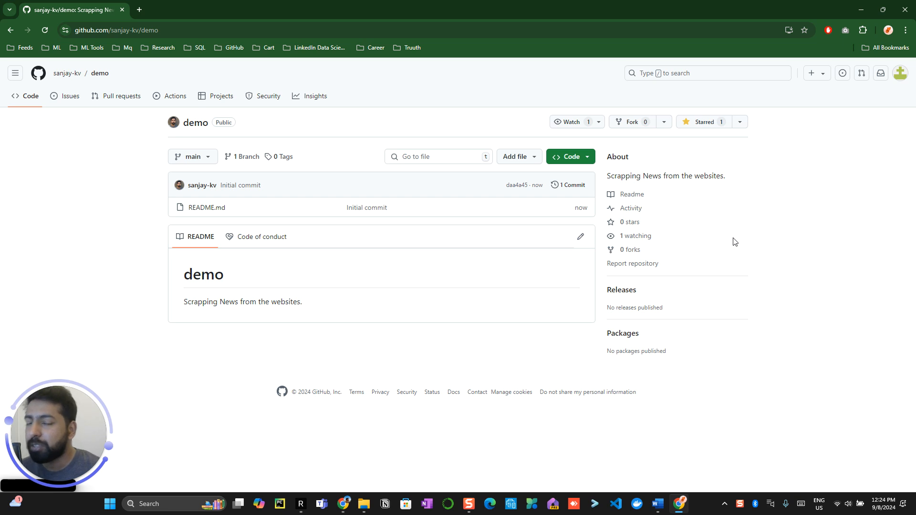
left_click(598, 123)
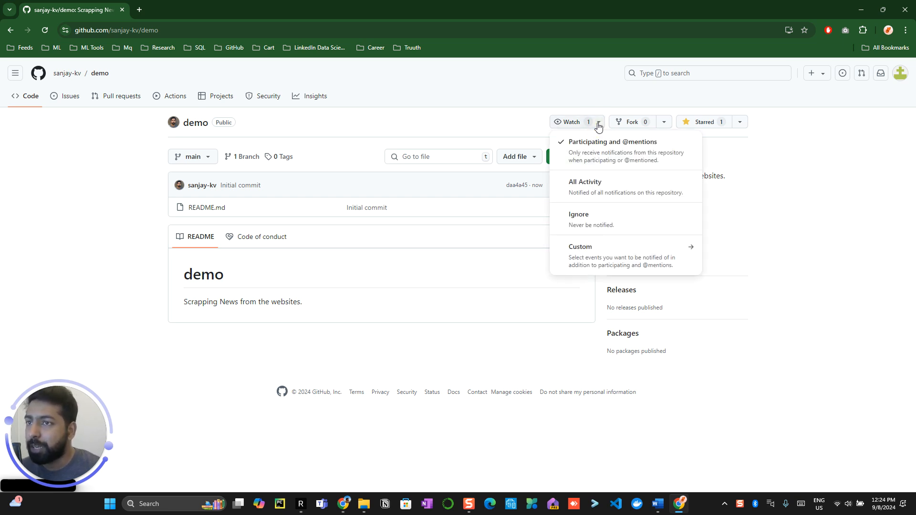
left_click(595, 190)
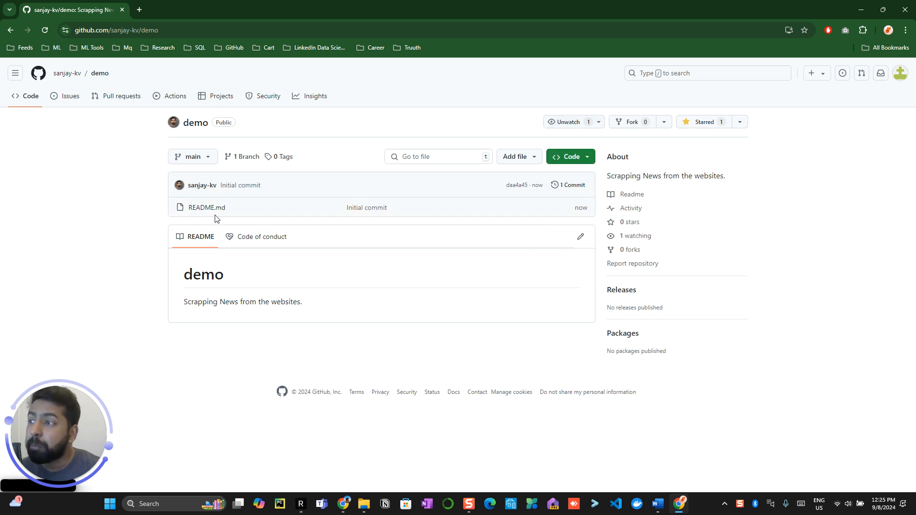
left_click(900, 74)
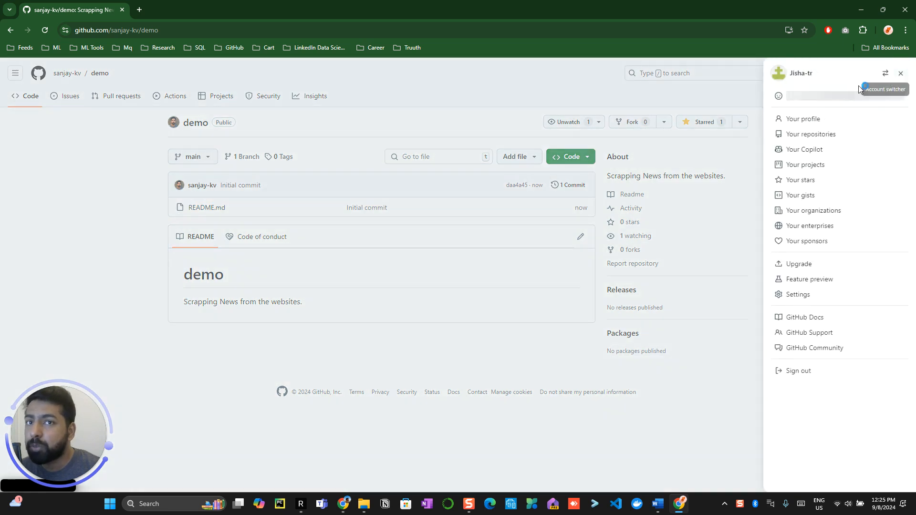
left_click(752, 94)
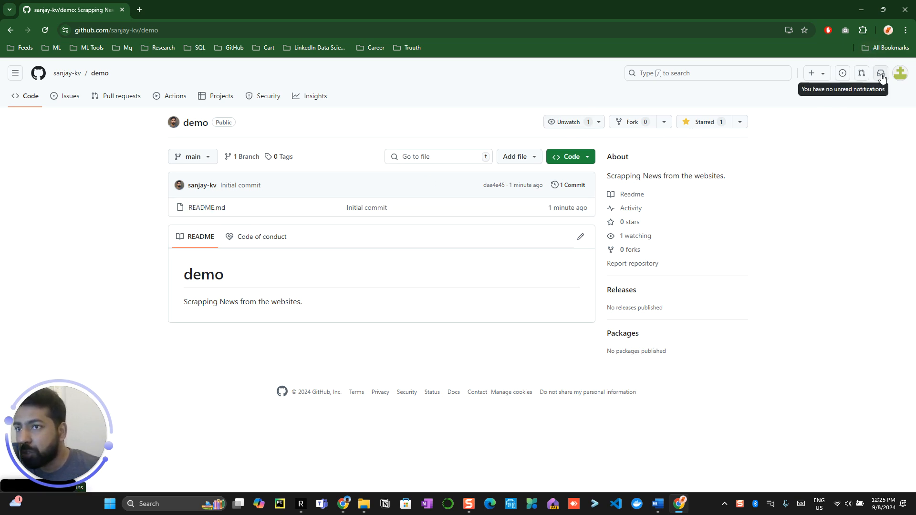
left_click(575, 123)
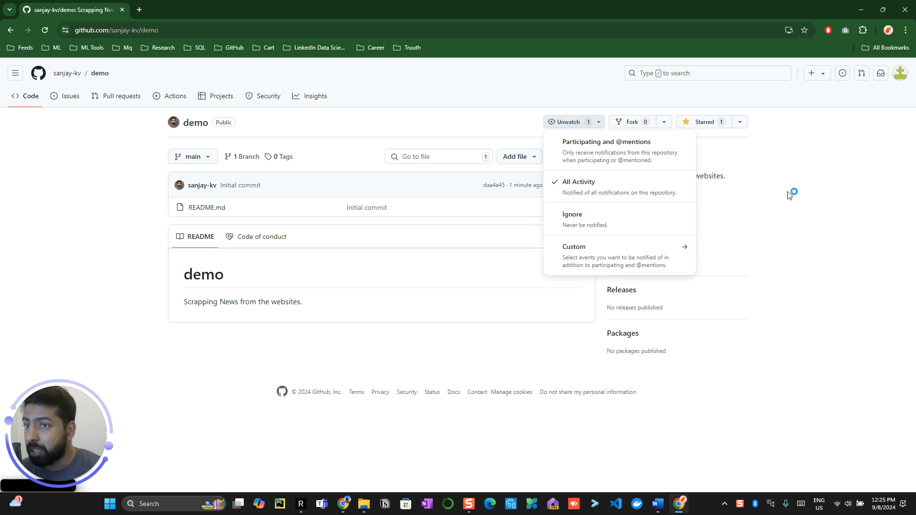
left_click(591, 154)
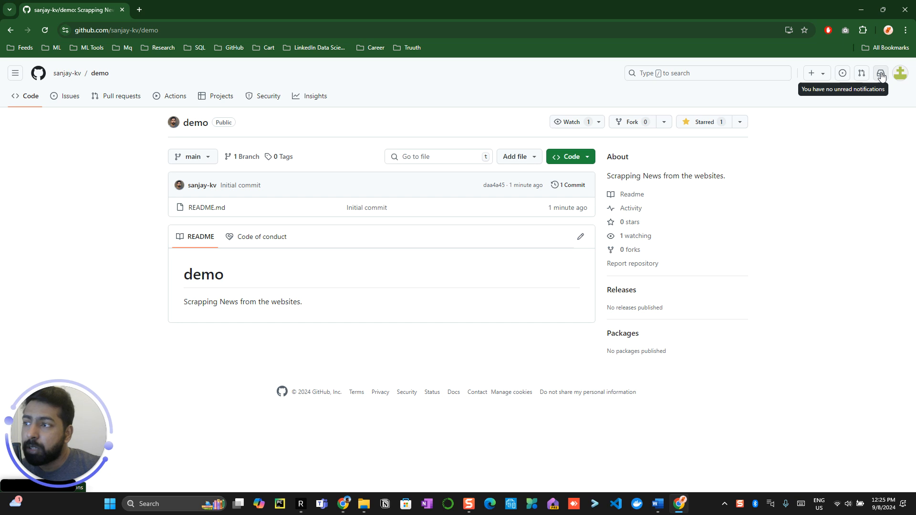
Step: Open the second account's profile, select its username in the address, and return to the owner's demo repository window
left_click(900, 73)
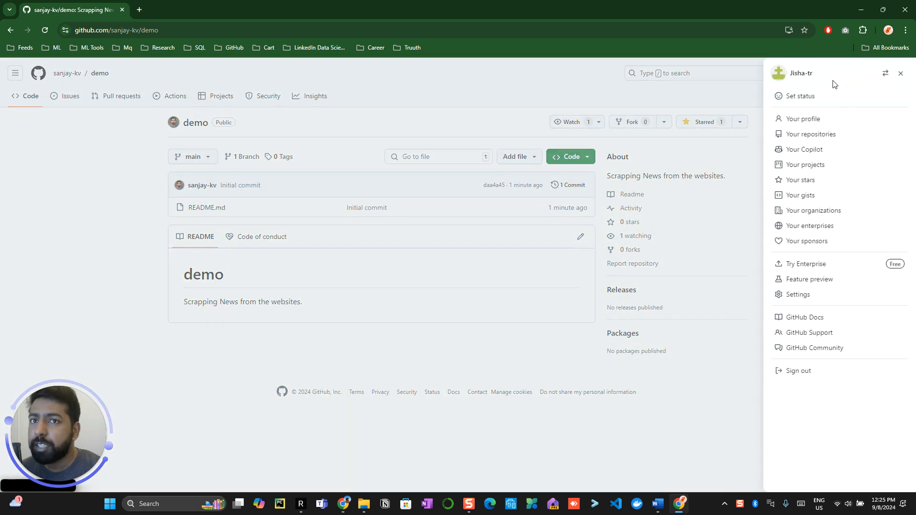
left_click(807, 119)
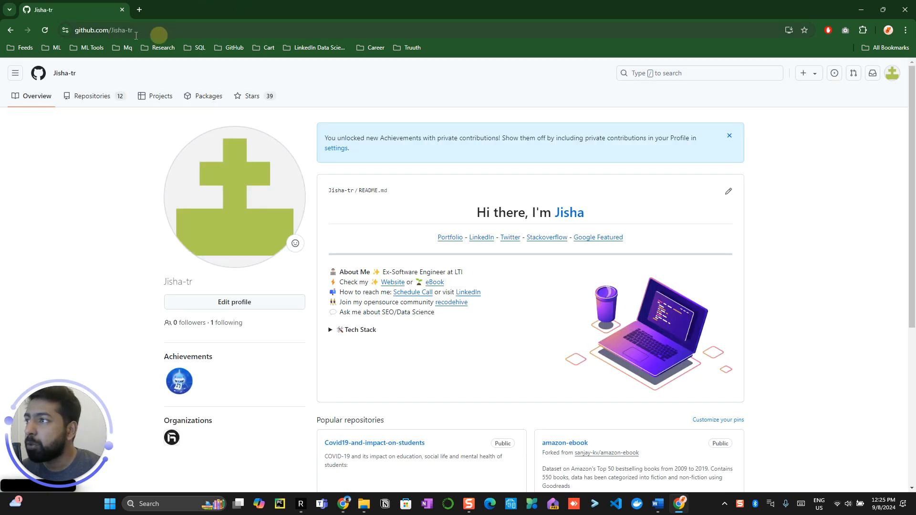
left_click_drag(136, 35, 111, 36)
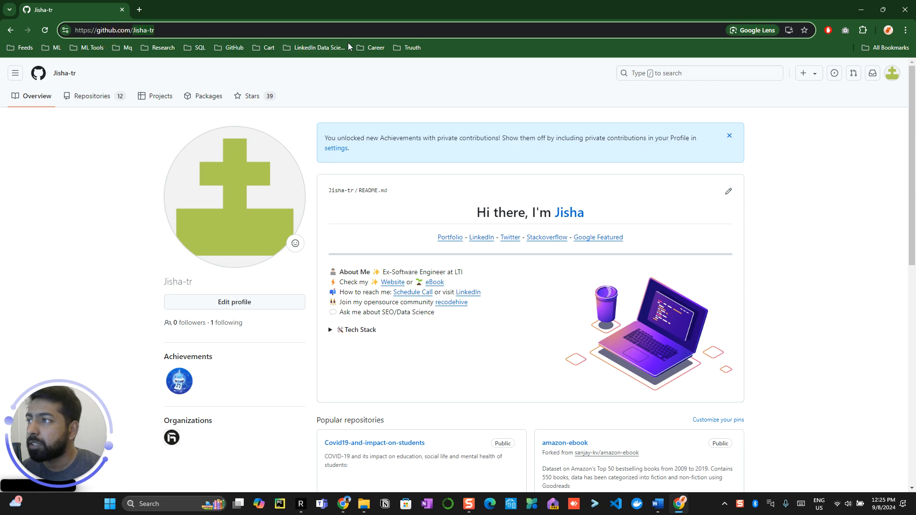
key("ctrl+super+Left")
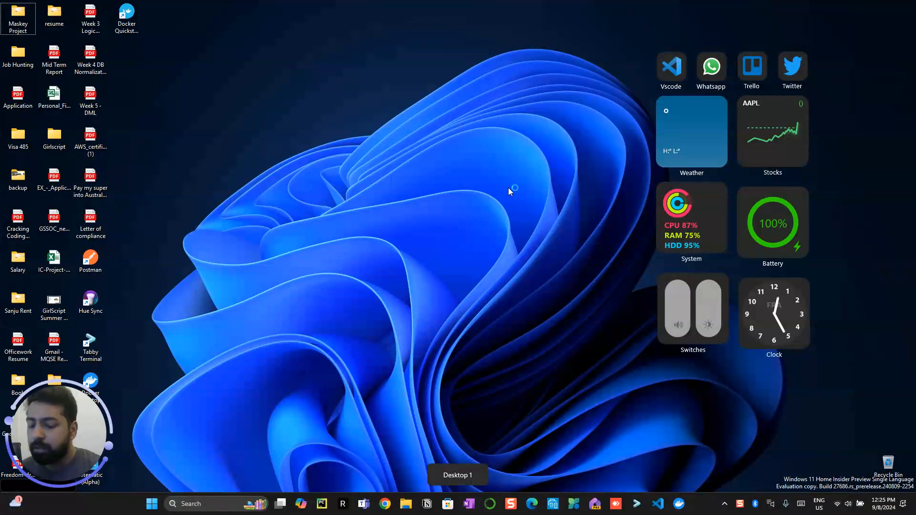
key("ctrl+super+Right")
key("ctrl+super+Right")
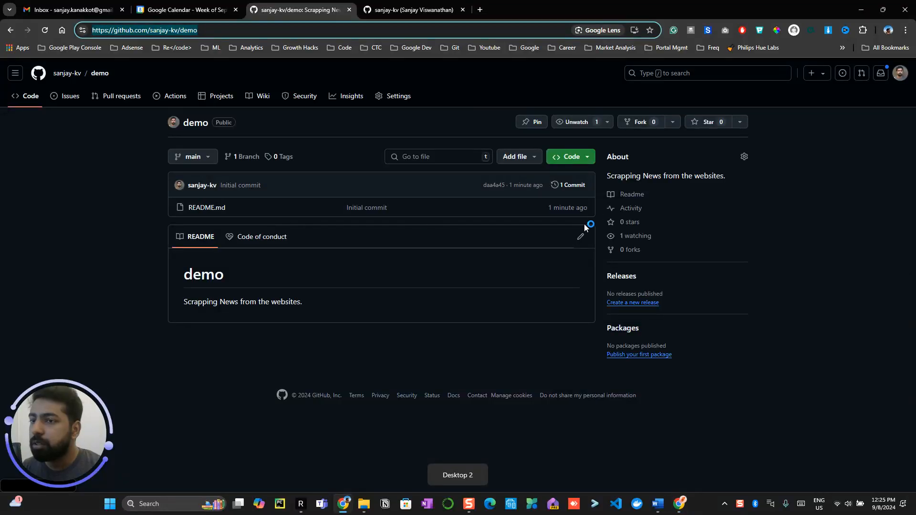
left_click(581, 239)
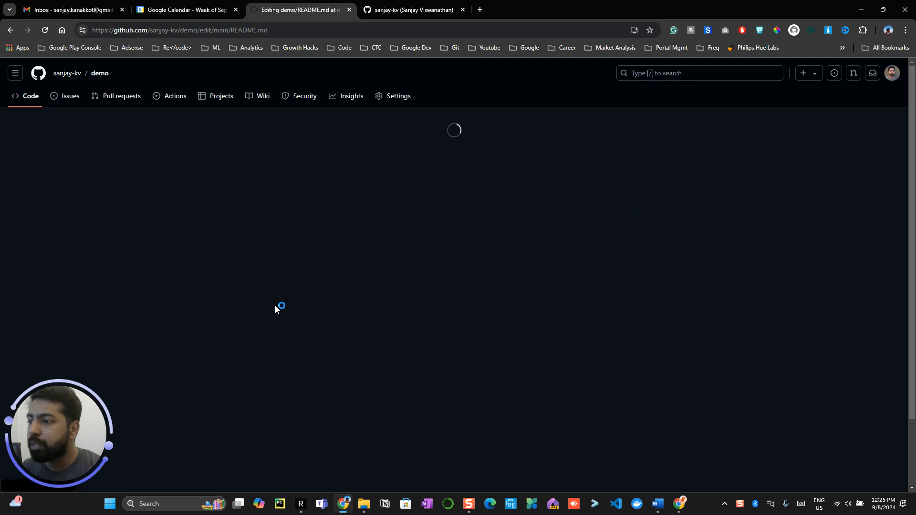
left_click(196, 174)
left_click(138, 177)
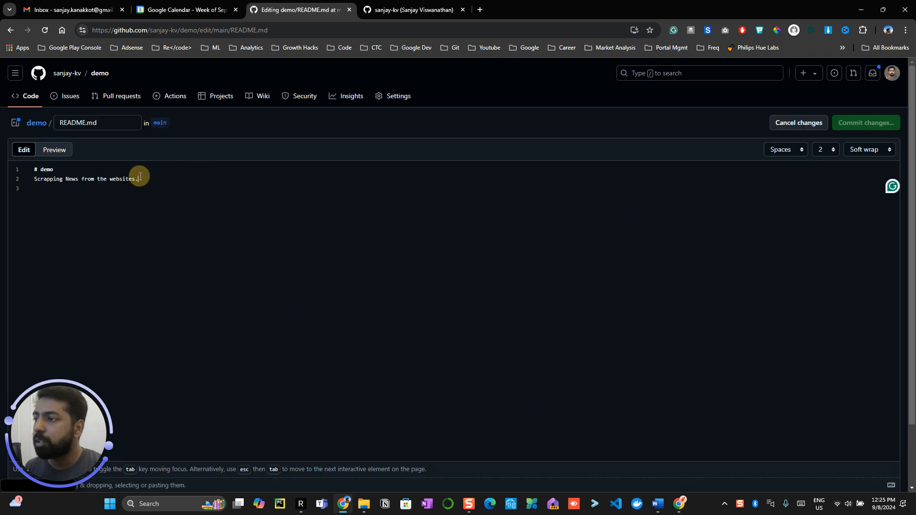
type("@Jisha-tr")
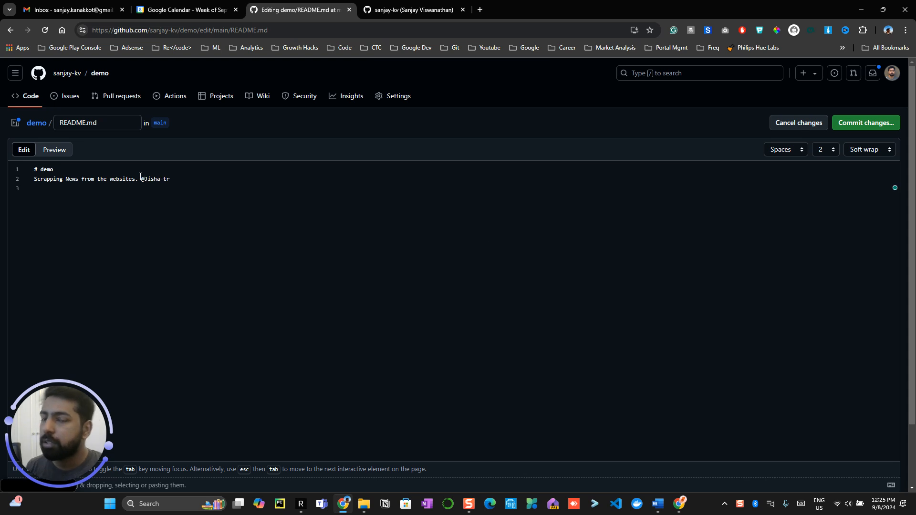
left_click(852, 119)
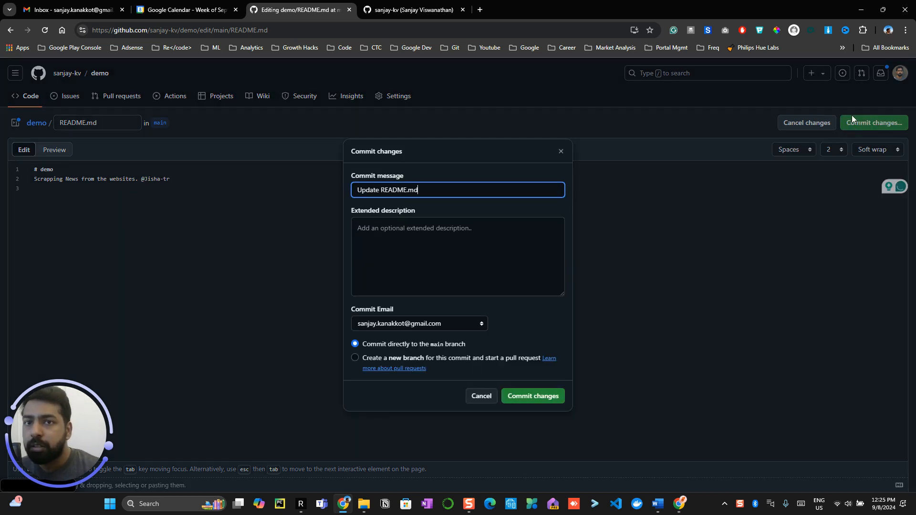
left_click(518, 398)
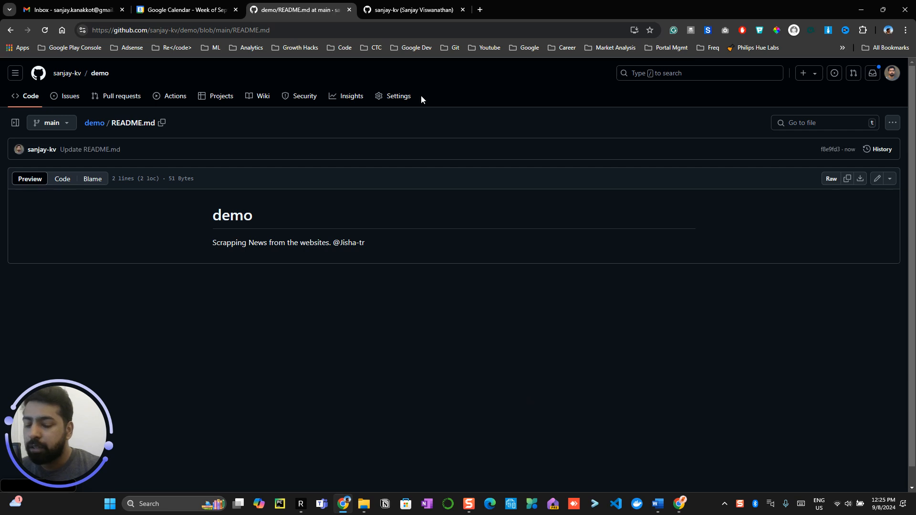
Step: Check the second account's notifications inbox and return to the owner's README page
key("alt+Tab")
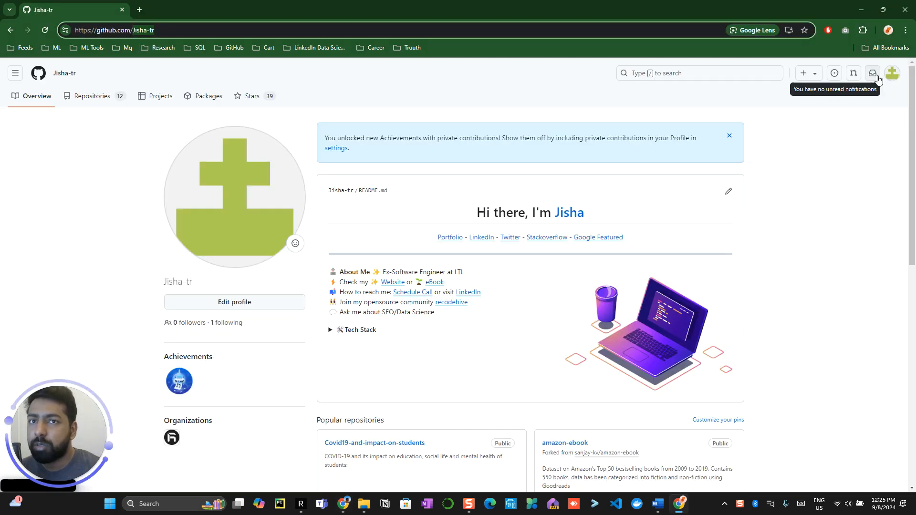
left_click(877, 77)
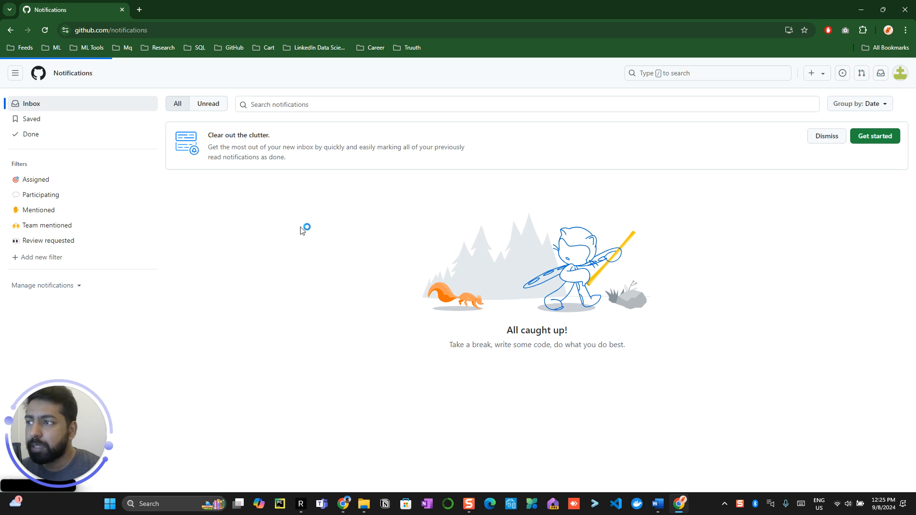
key("alt+Tab")
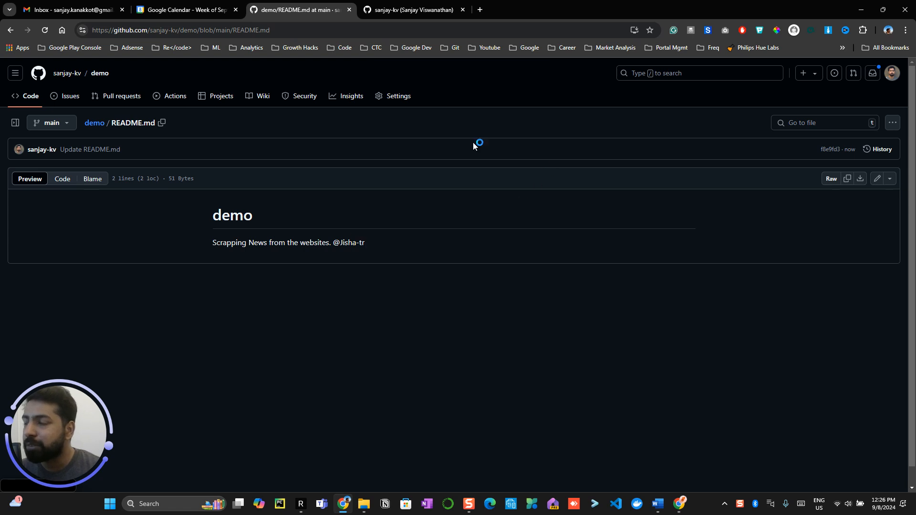
left_click(64, 98)
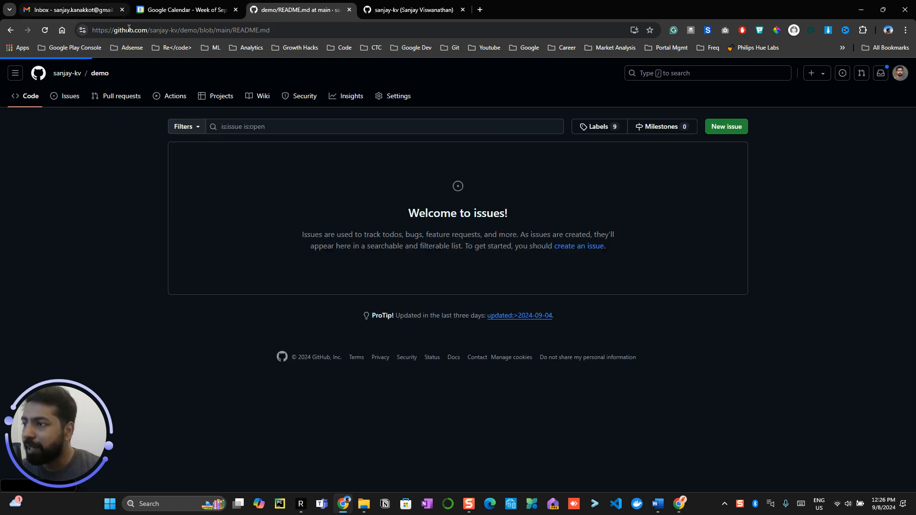
left_click(737, 128)
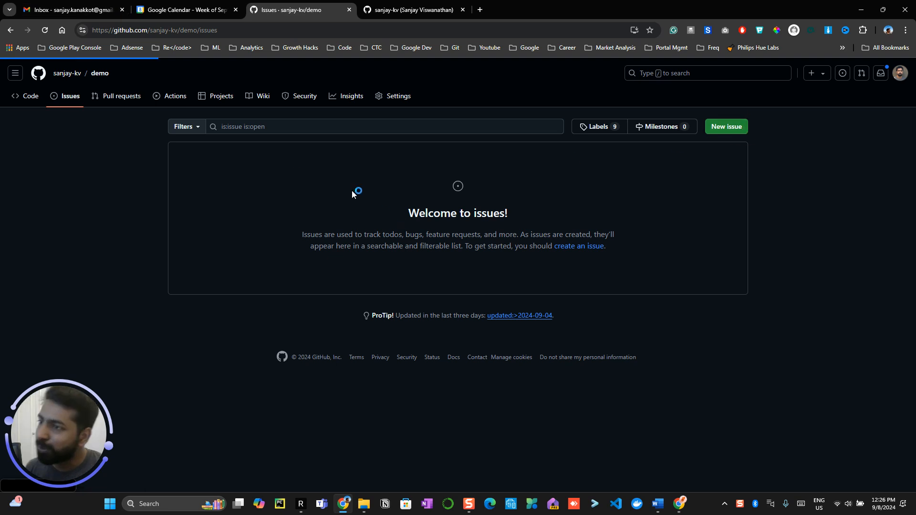
type("demo")
left_click(295, 254)
type("@Jisha-tr")
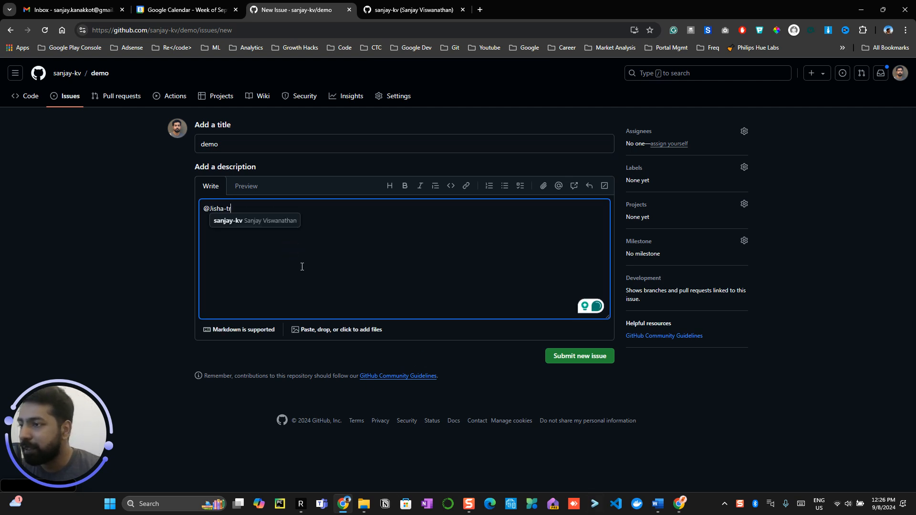
left_click(283, 242)
left_click(256, 211)
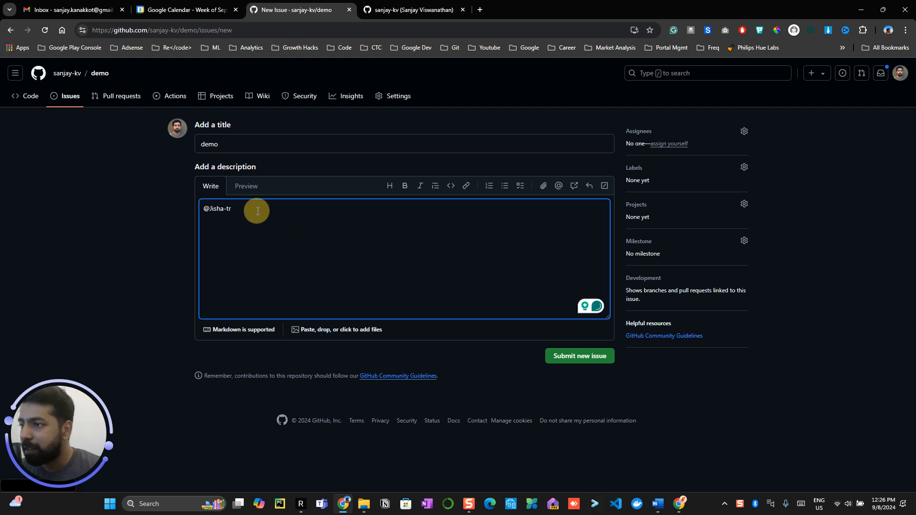
left_click(599, 358)
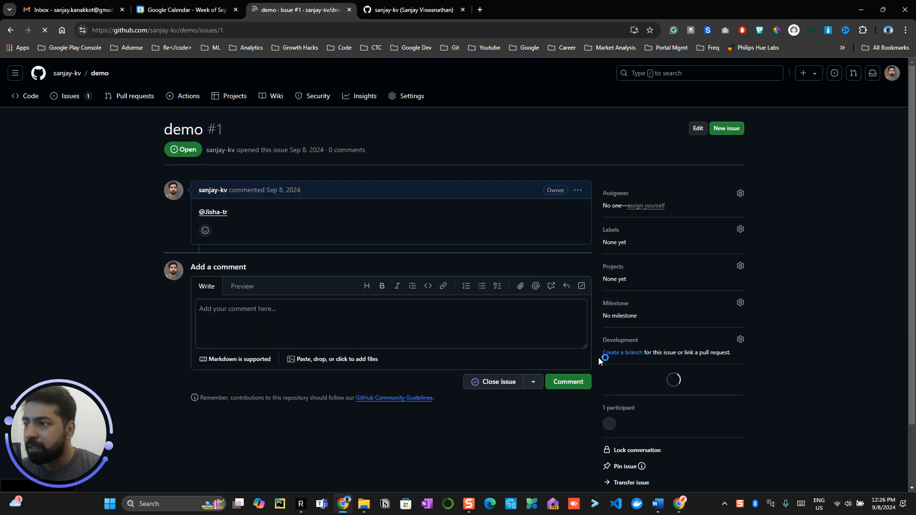
Step: Reload the second account's notifications inbox and open the mentioned account's profile from the owner's view of the issue
key("alt+Tab")
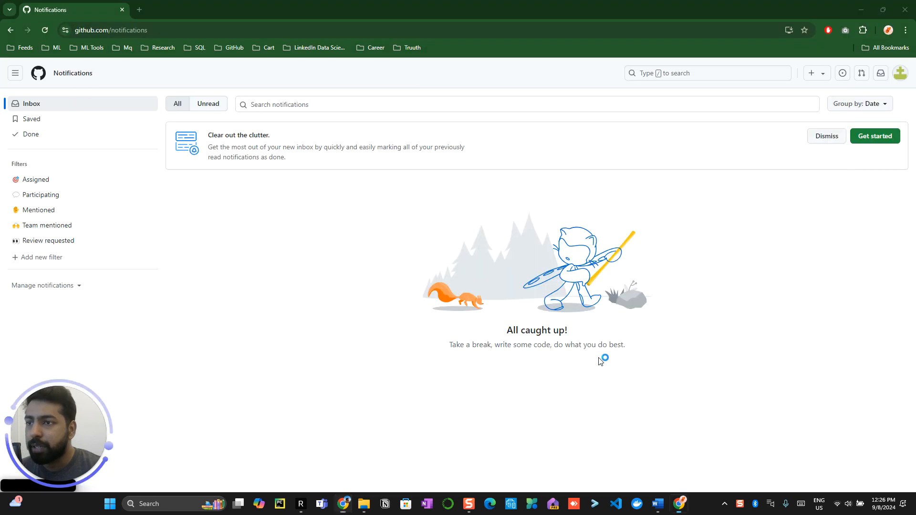
left_click(44, 31)
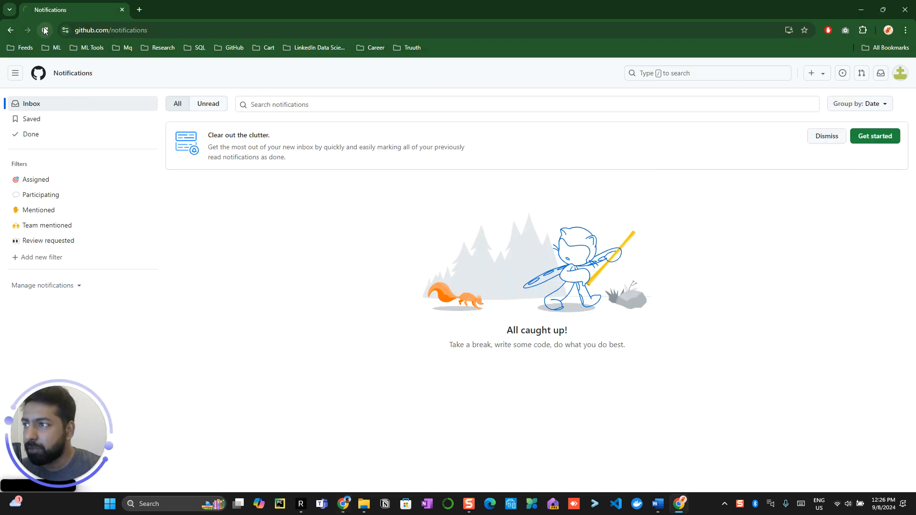
key("alt+Tab")
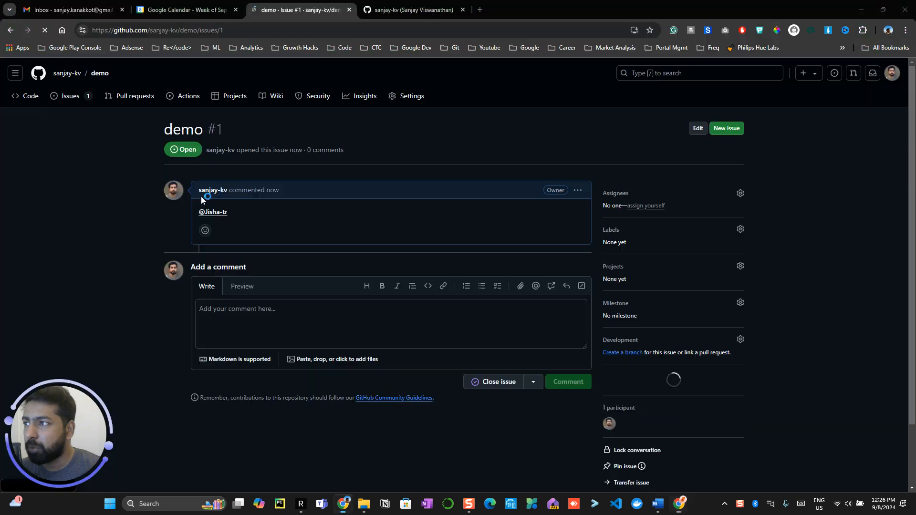
left_click(220, 212)
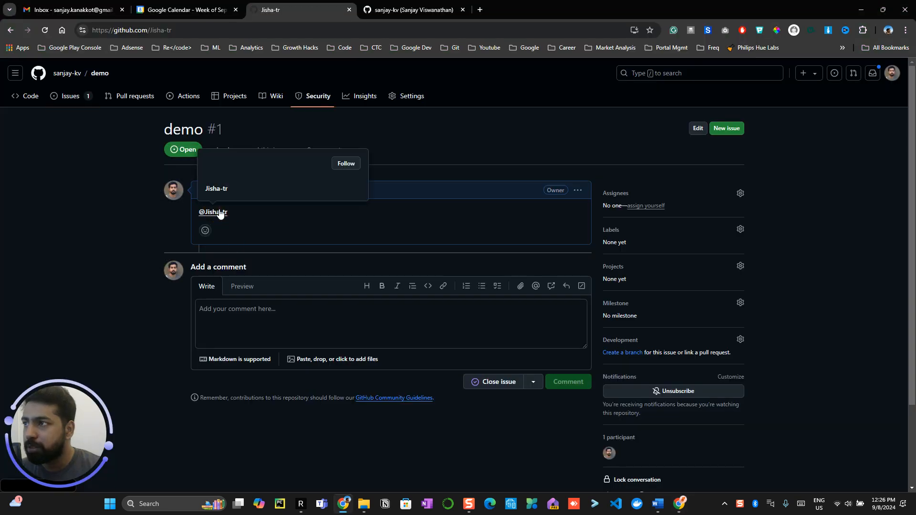
Step: Return to the demo issue in the owner's account and reload the second account's notifications inbox
left_click(10, 30)
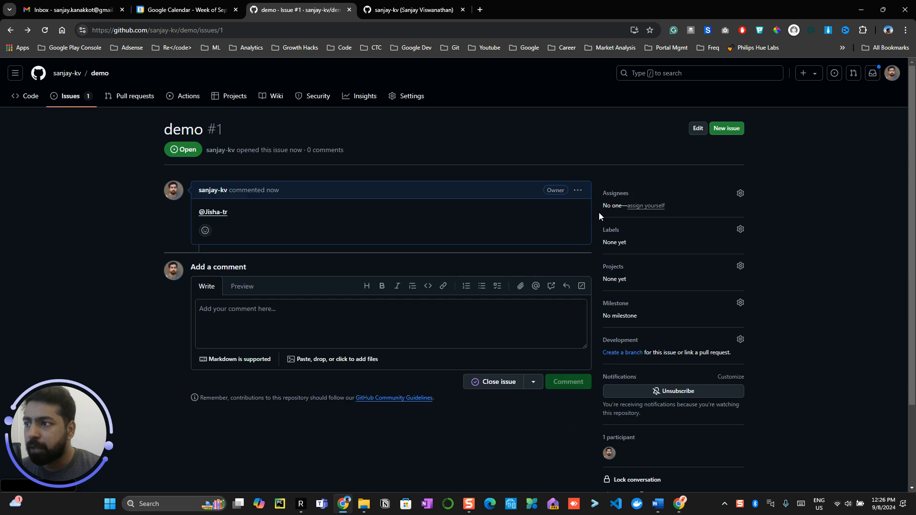
key("alt+Tab")
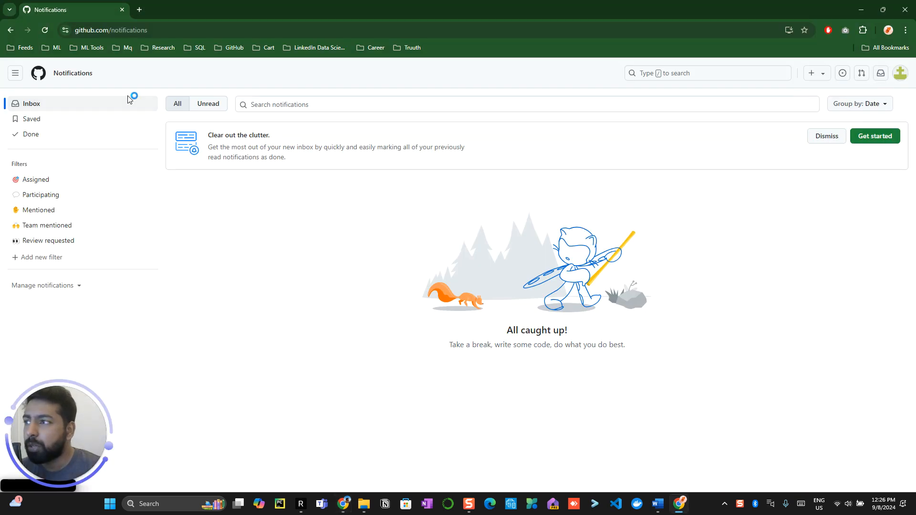
left_click(881, 73)
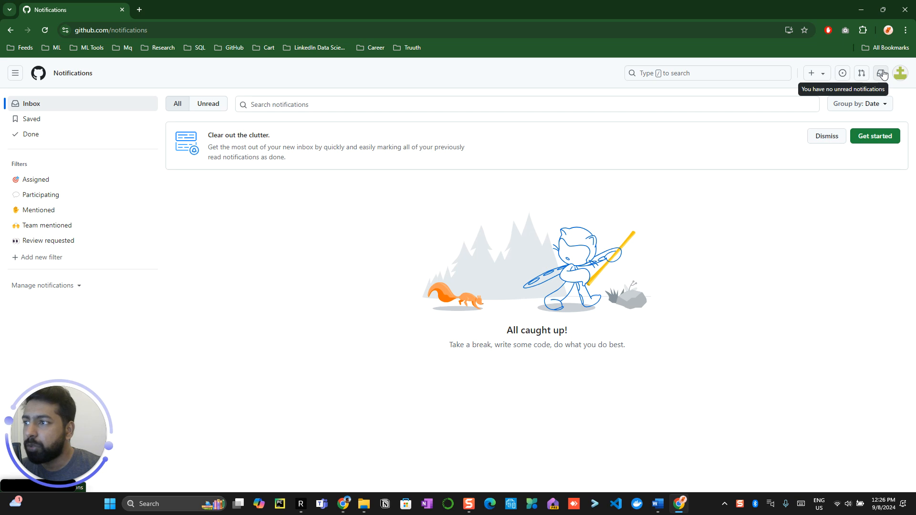
left_click(43, 31)
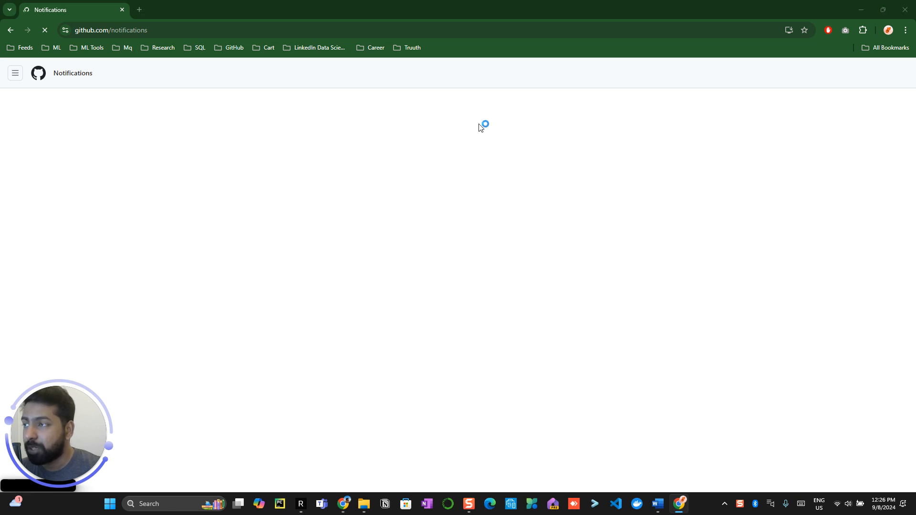
Step: Copy the demo issue's address from the owner's window and load github.com/notifications again in the second account's window
key("alt+Tab")
left_click(217, 30)
key("ctrl+c")
key("alt+Tab")
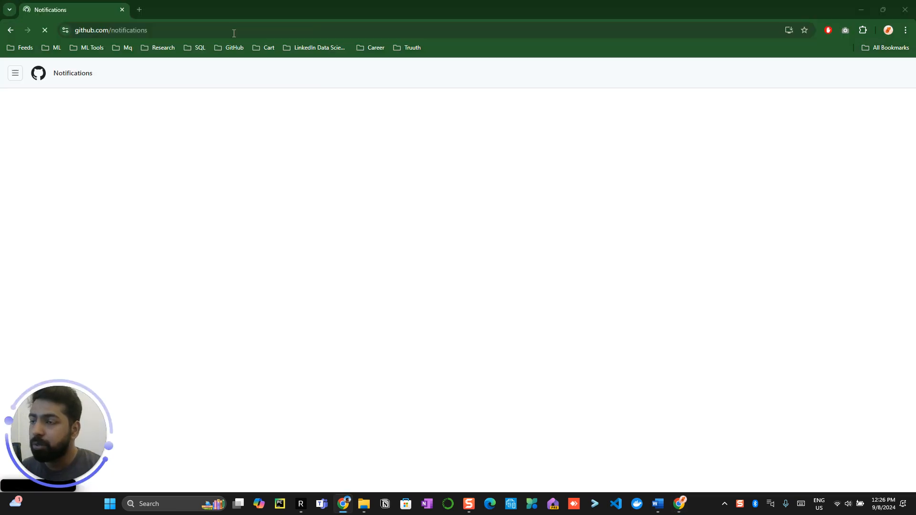
left_click(327, 30)
key("Return")
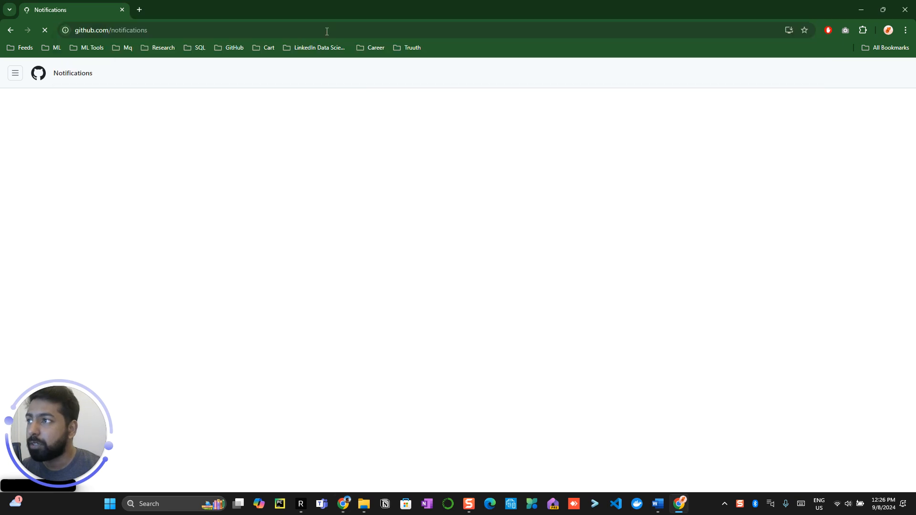
left_click(348, 30)
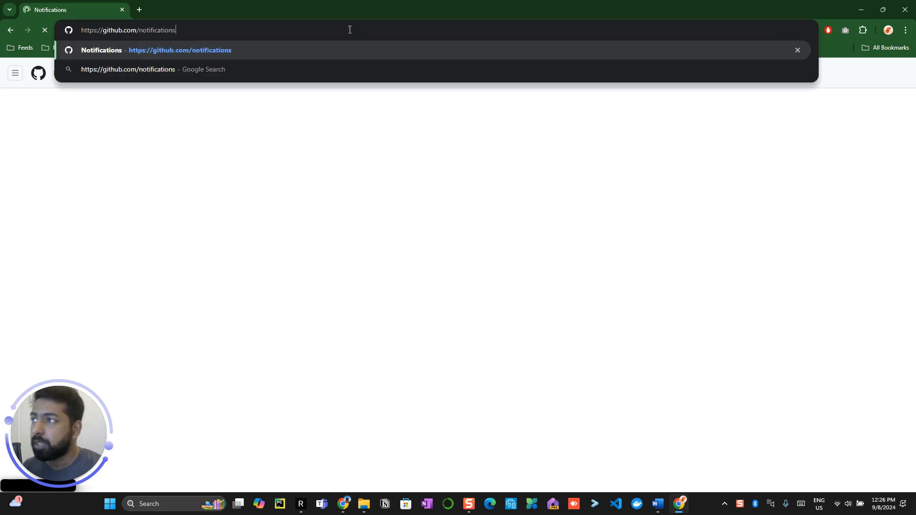
key("Return")
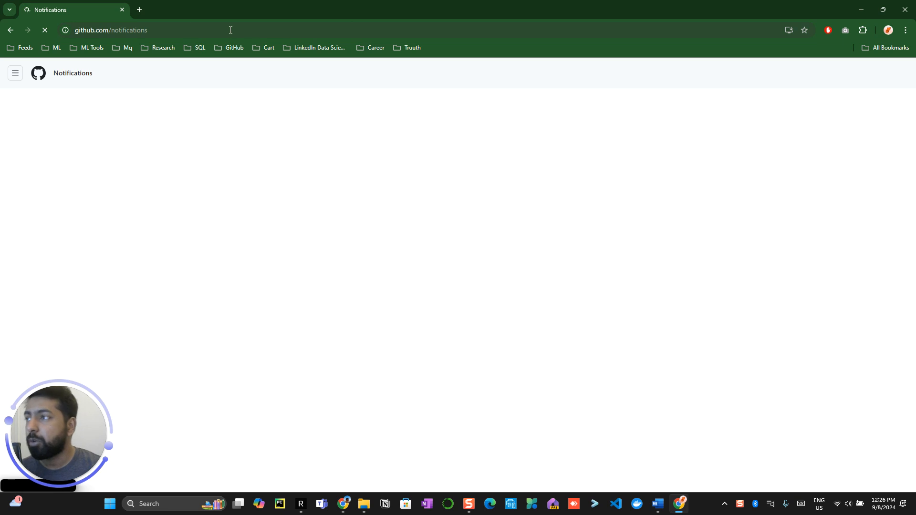
Step: Open the copied demo issue address in the second account's window and place the cursor in the new comment field
key("alt+Tab")
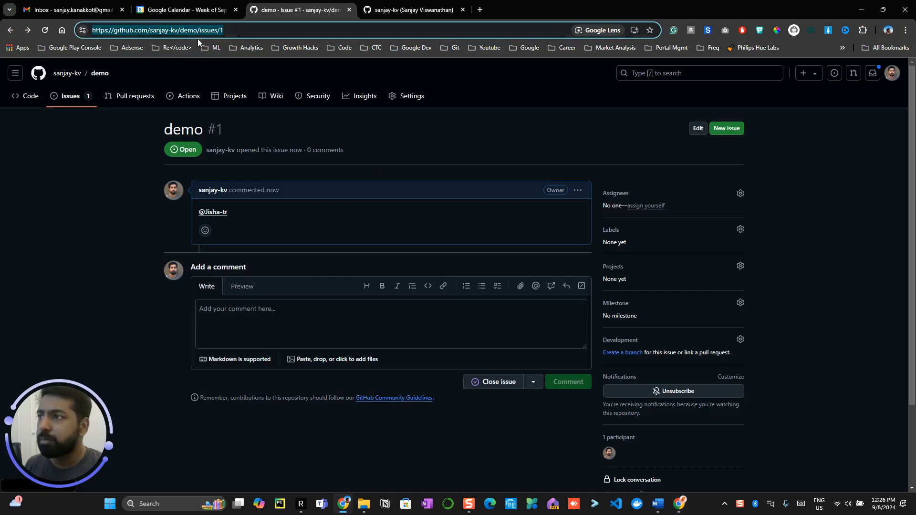
key("alt+Tab")
left_click(199, 26)
key("ctrl+v")
key("Return")
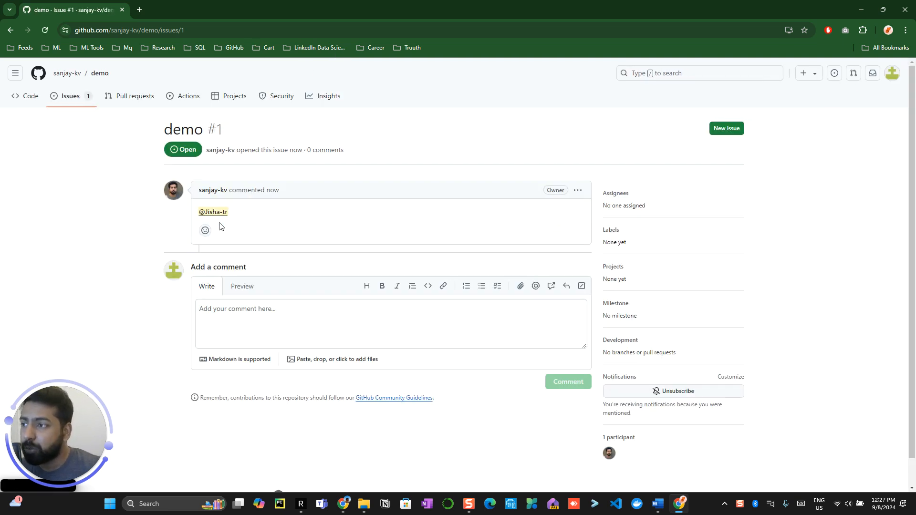
left_click(307, 326)
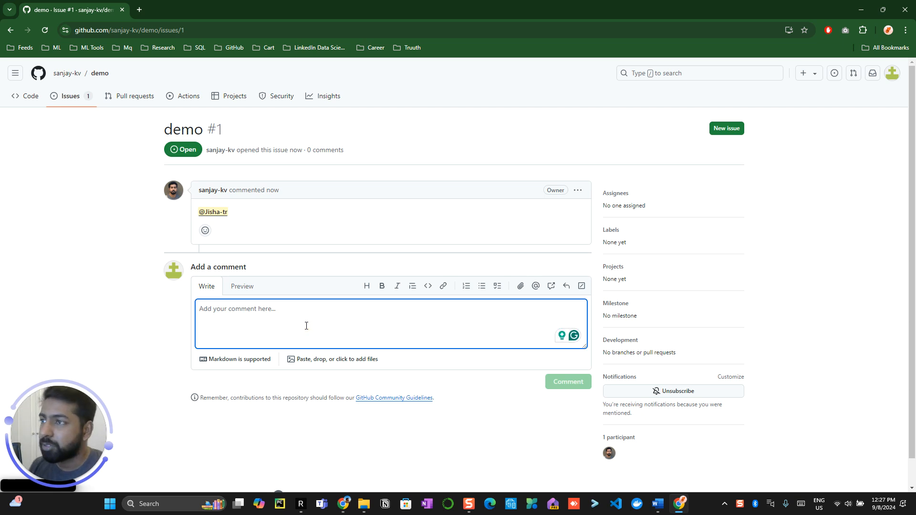
Step: Switch back to the owner's window and open the demo repository's main page from the issue
key("alt+Tab")
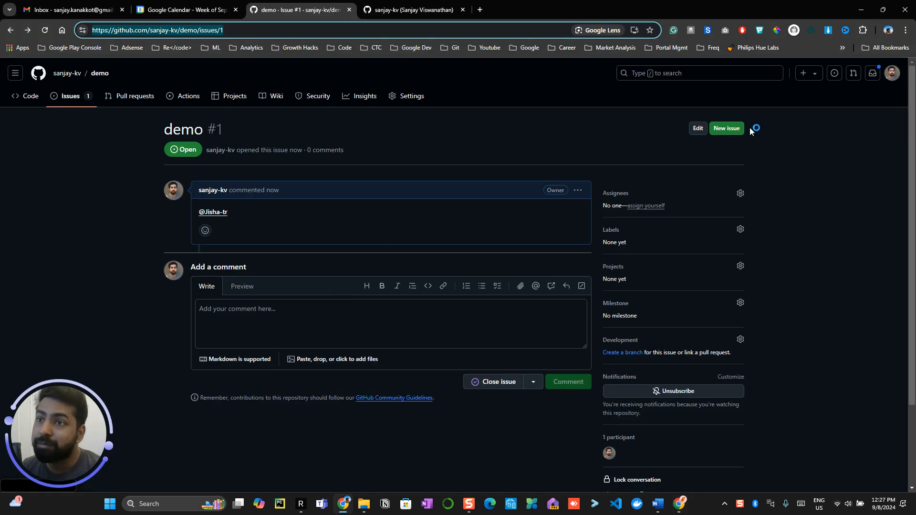
left_click(101, 75)
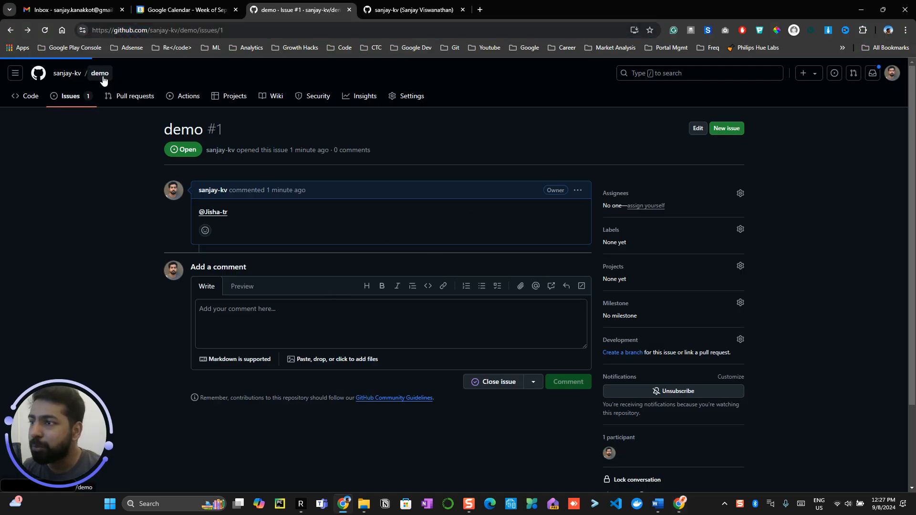